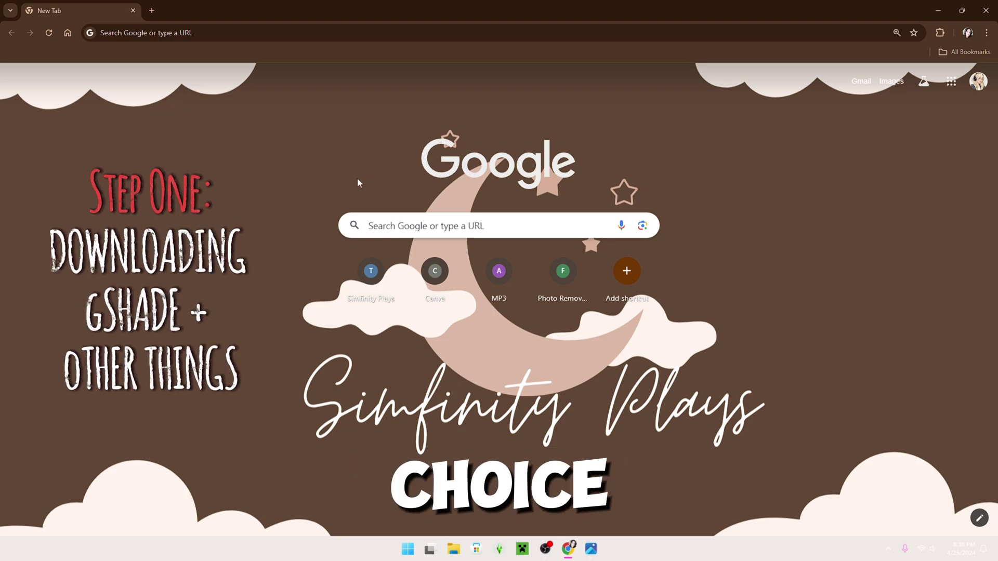
# - Search Google for 'gshade*' and open the Mortalitas/GShade GitHub repository result
pyautogui.click(389, 225)
pyautogui.write('gshade*')
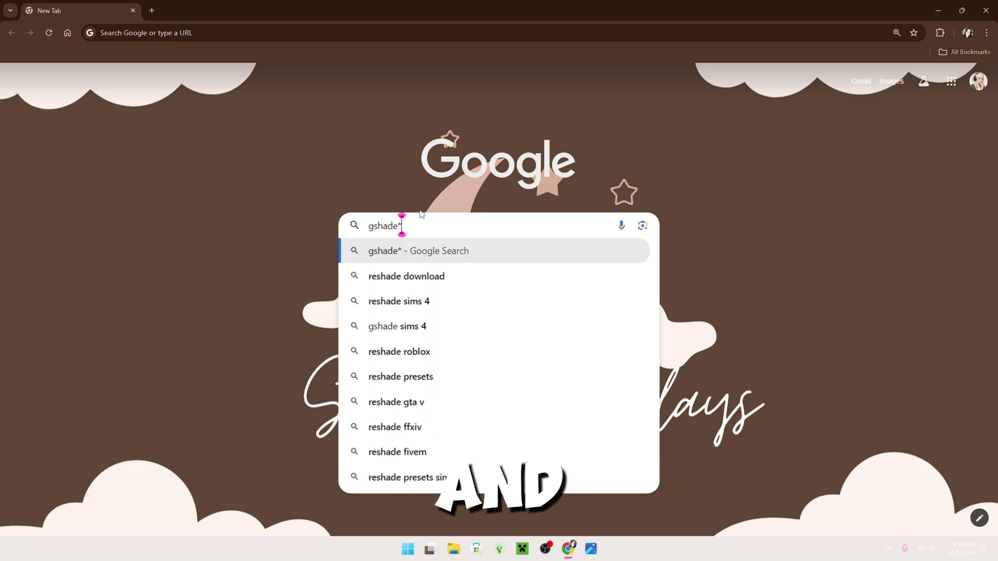
pyautogui.click(406, 254)
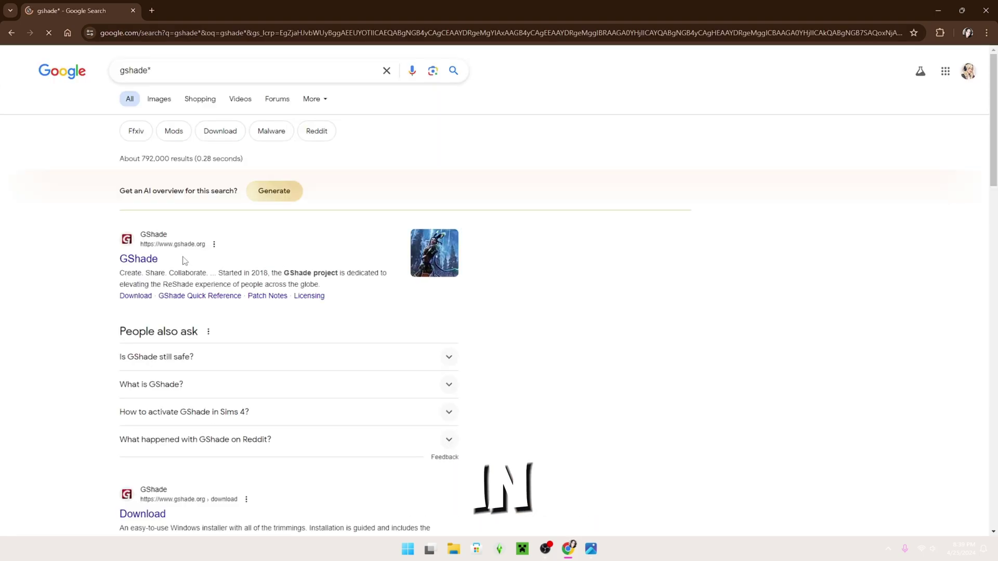
pyautogui.scroll(-2, 117, 156)
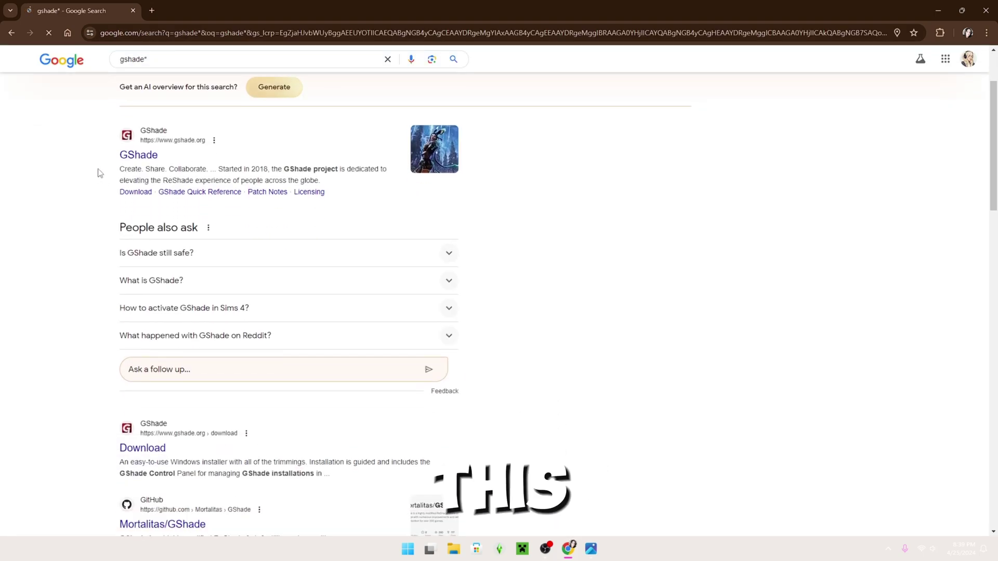
pyautogui.moveTo(113, 155); pyautogui.dragTo(235, 154)
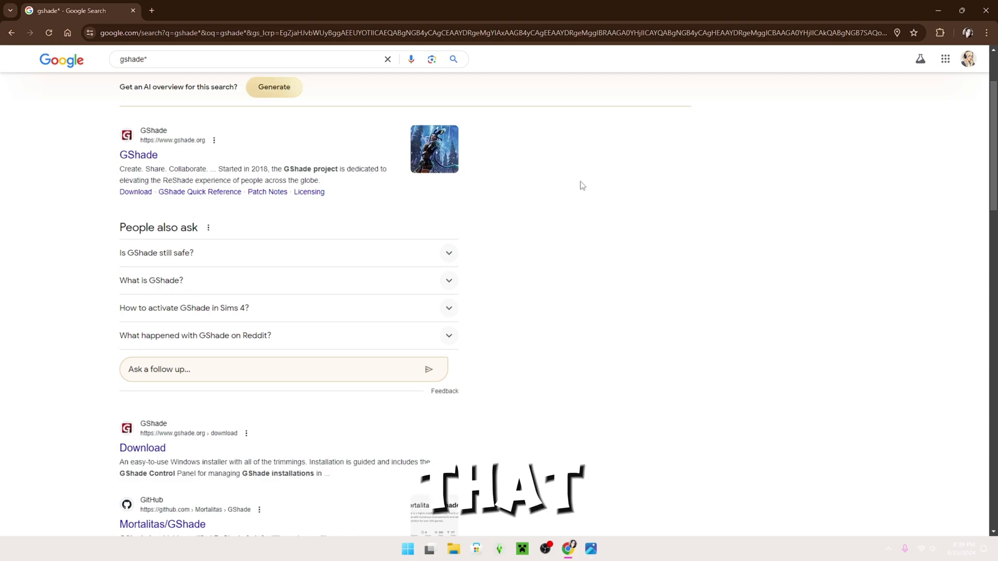
pyautogui.scroll(-5, 505, 196)
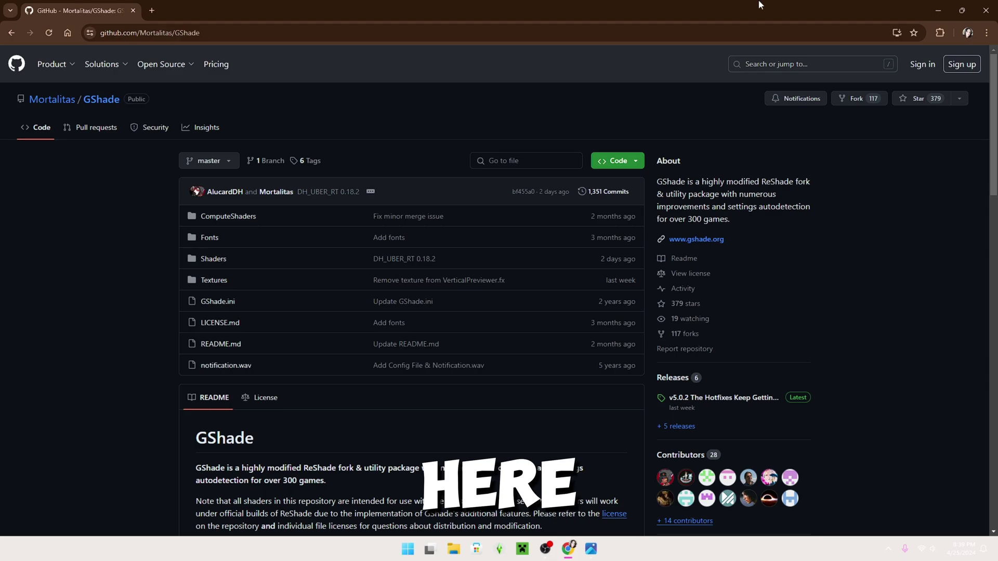
# - Open the v5.0.2 release and download GShade.Latest.Installer.exe (88.6 MB) from its Assets
pyautogui.click(738, 396)
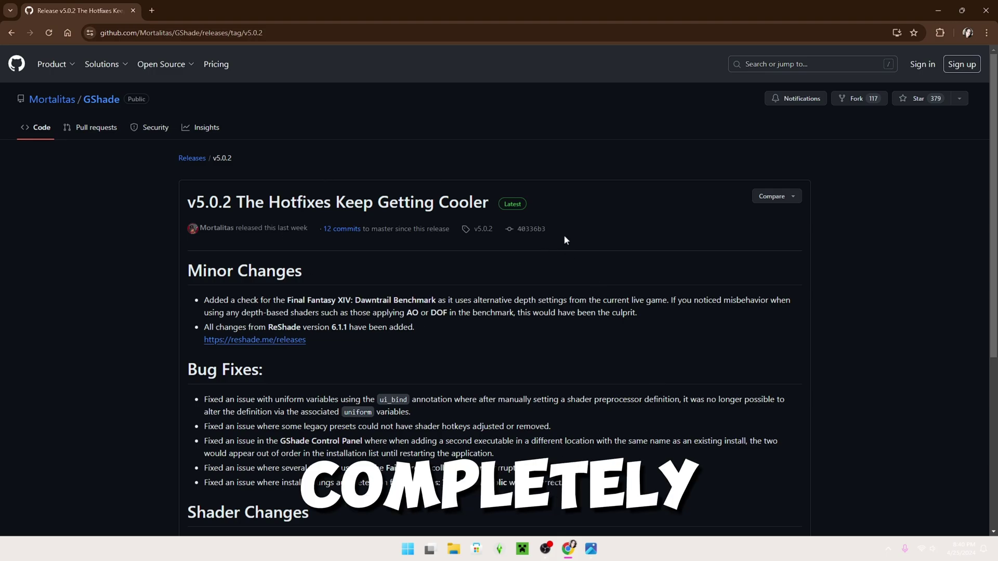
pyautogui.scroll(-5, 467, 296)
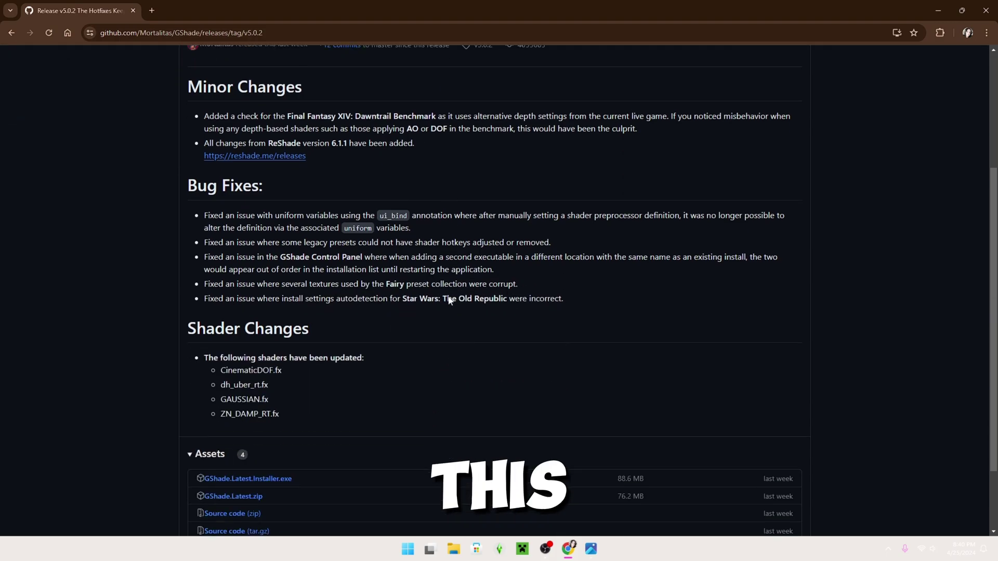
pyautogui.scroll(5, 90, 223)
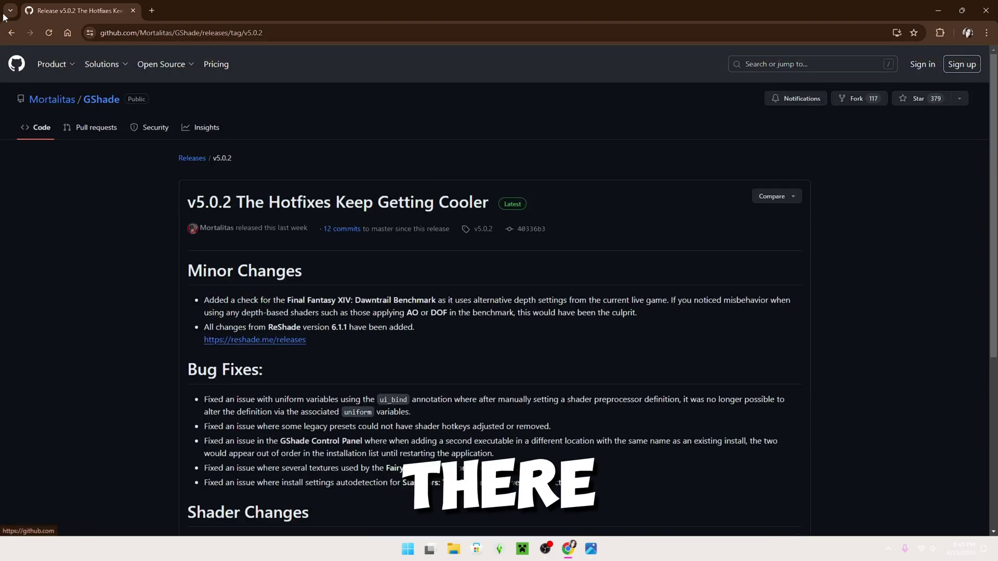
pyautogui.click(102, 99)
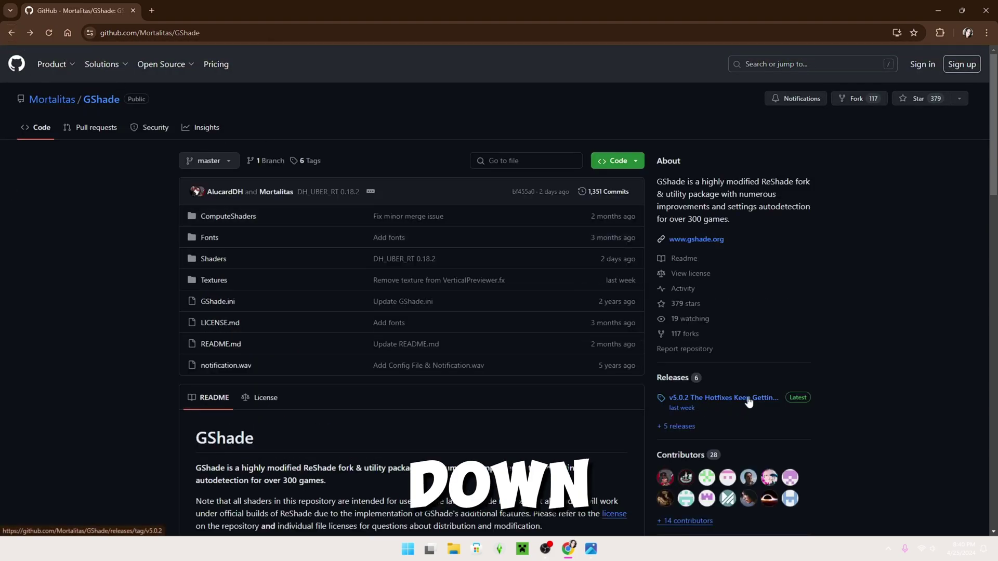
pyautogui.click(730, 400)
pyautogui.scroll(-1, 280, 236)
pyautogui.scroll(-2, 280, 236)
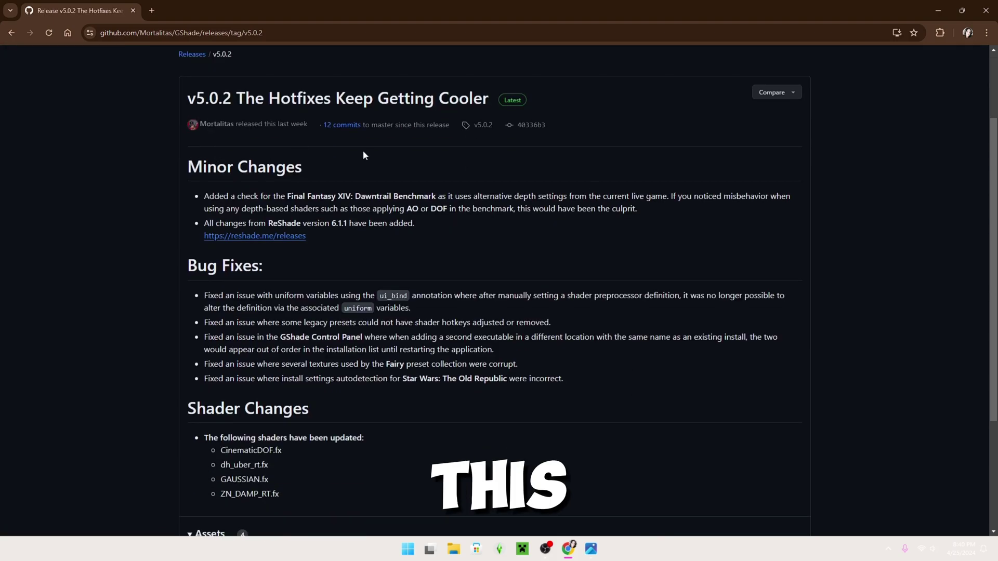
pyautogui.scroll(-3, 336, 256)
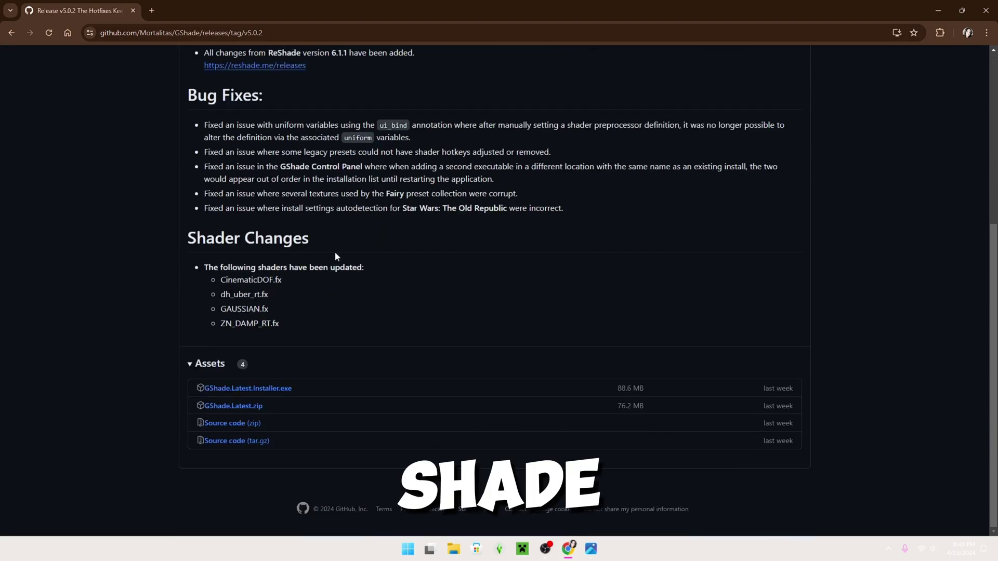
pyautogui.click(275, 397)
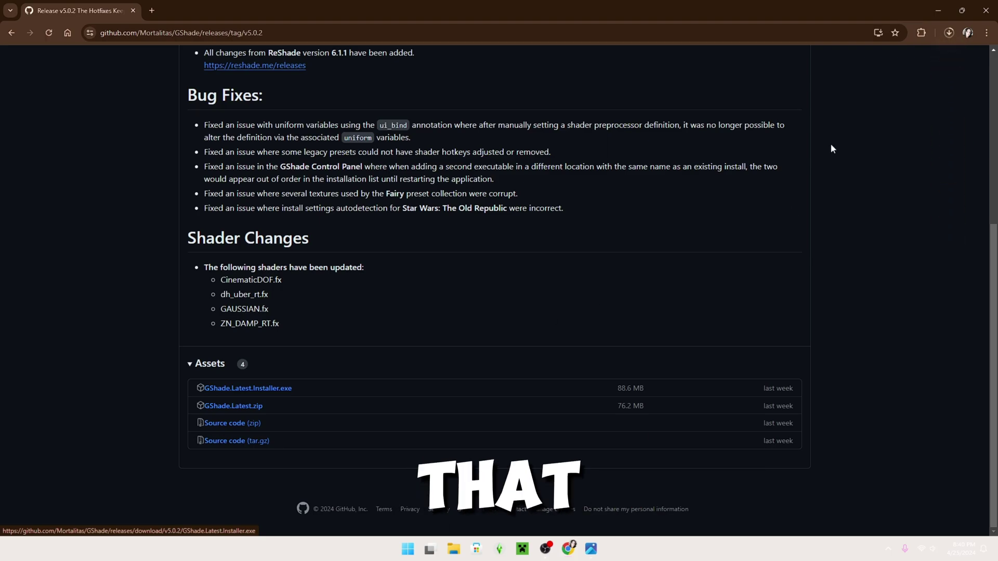
# - Dismiss the Tumblr sign-up banner and go to the blog's gshade preset page
pyautogui.click(953, 39)
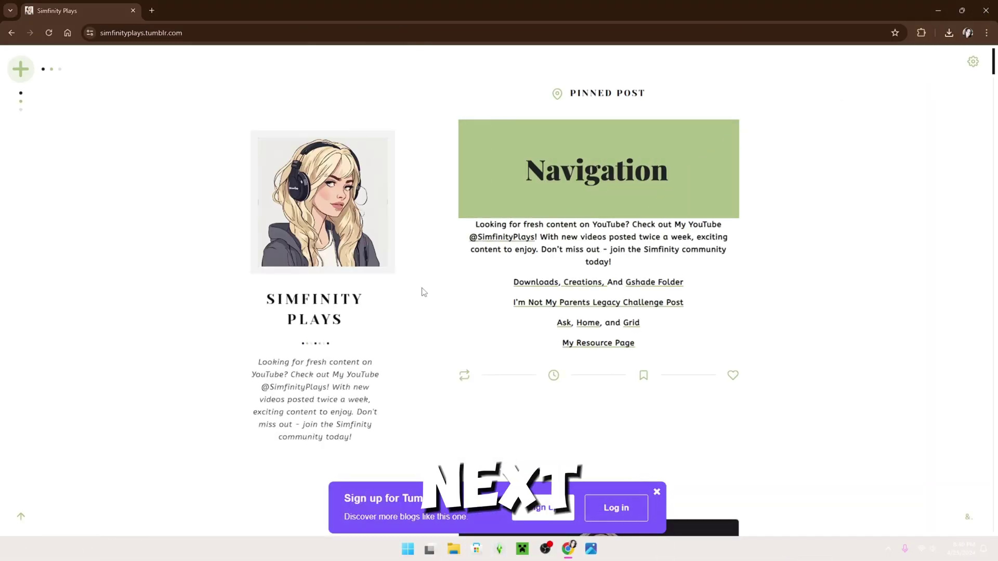
pyautogui.click(657, 491)
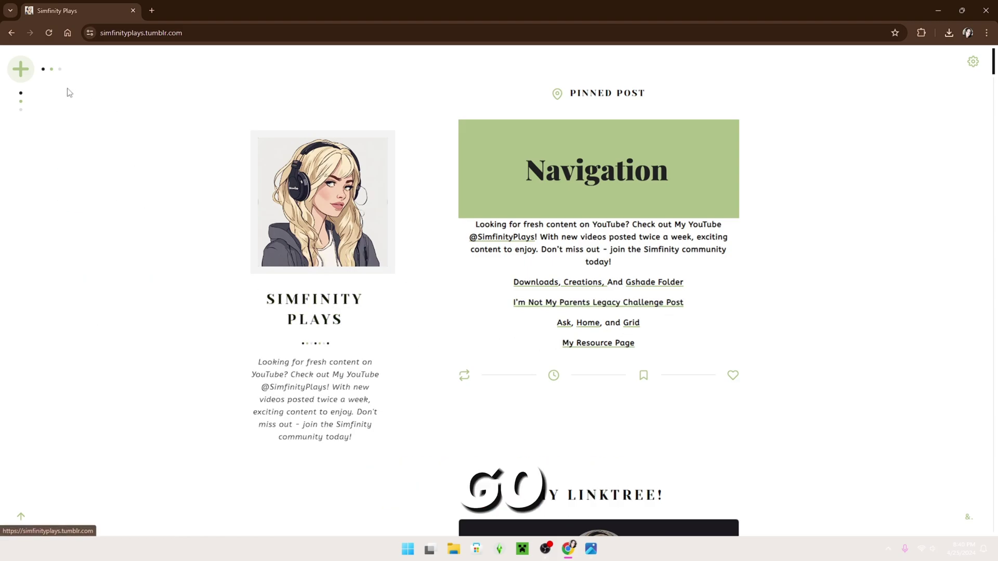
pyautogui.click(32, 75)
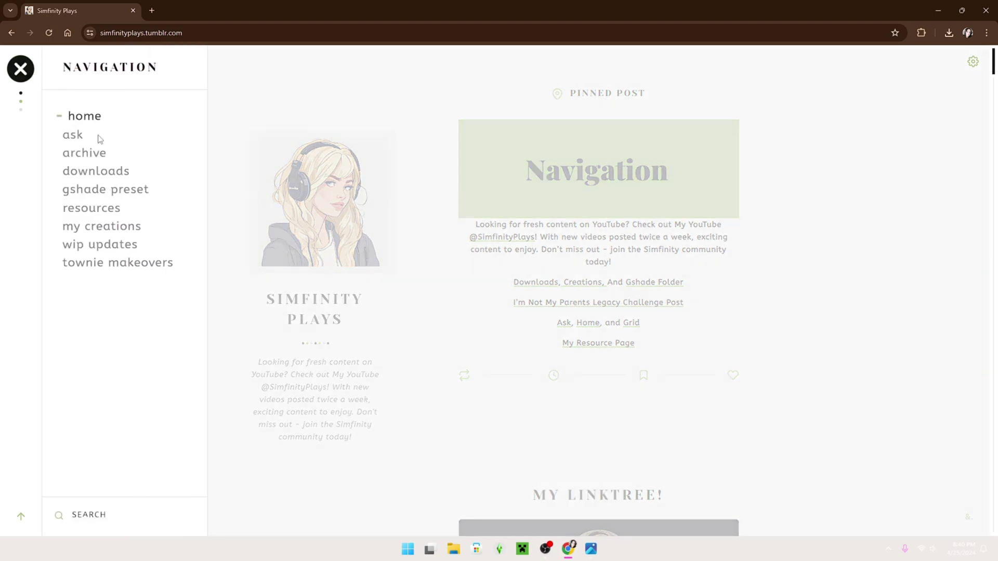
pyautogui.click(109, 195)
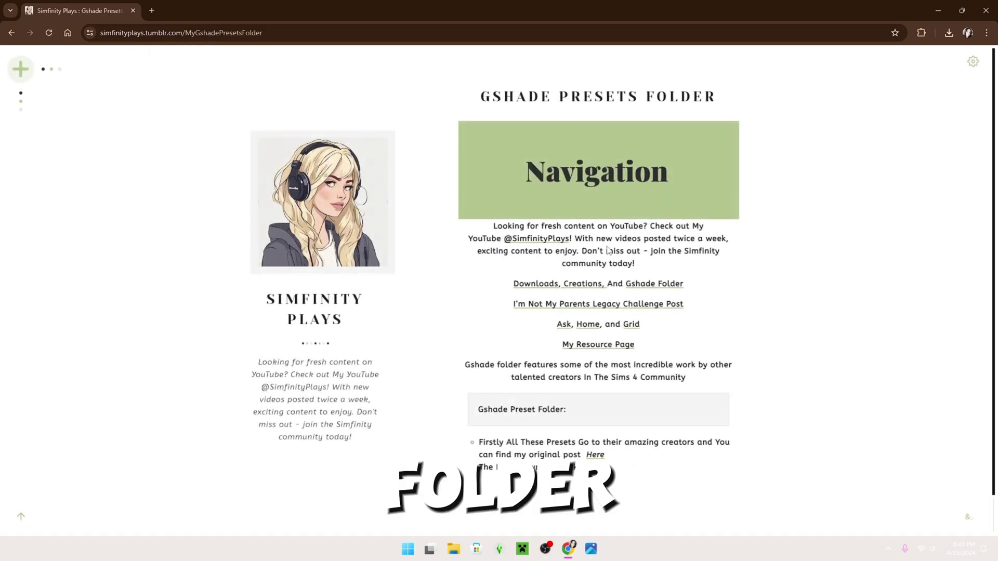
pyautogui.scroll(-1, 633, 278)
# - Follow the presets link to Patreon and download Simfinity Plays Gshade Folder!.rar (59.3 KB)
pyautogui.click(594, 427)
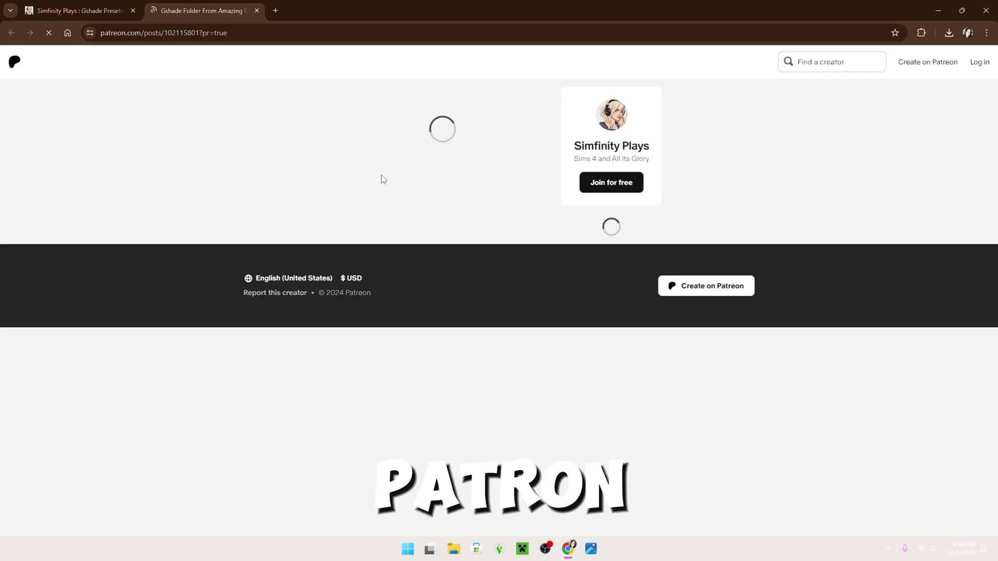
pyautogui.scroll(-15, 382, 184)
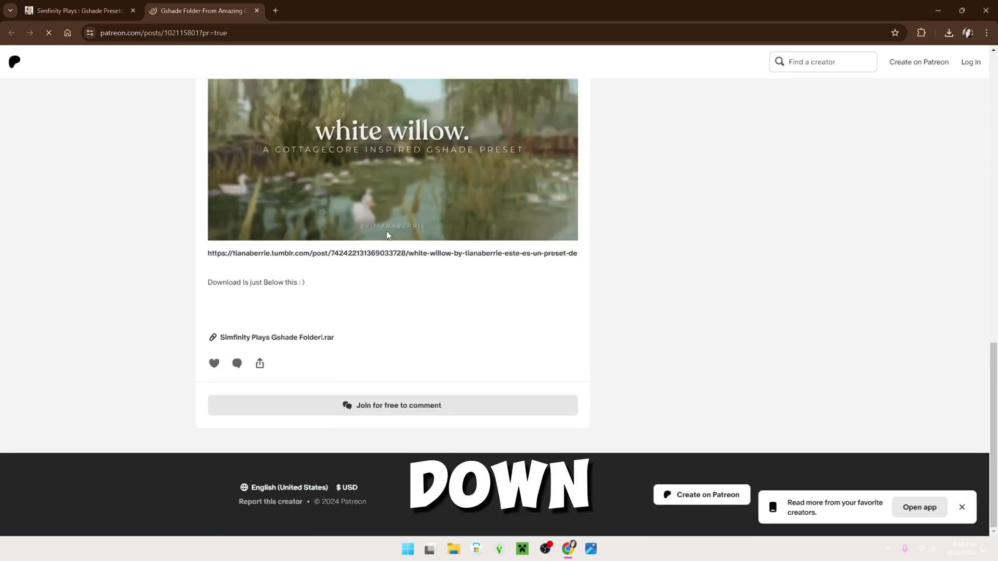
pyautogui.click(319, 346)
pyautogui.scroll(15, 519, 275)
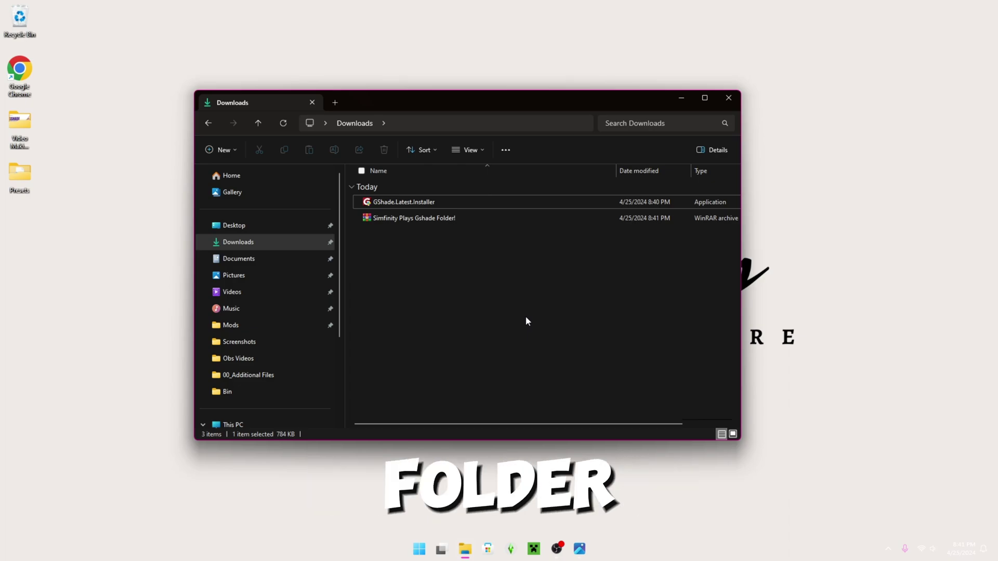
# - Check the GShade installer and the Gshade Folder .rar in Downloads, then clear the selection
pyautogui.click(391, 204)
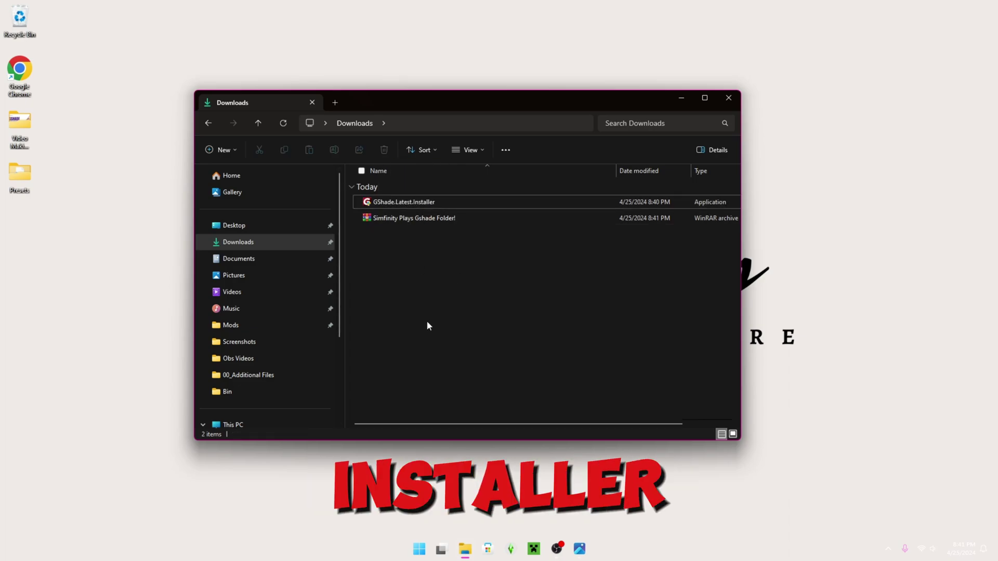
pyautogui.click(387, 219)
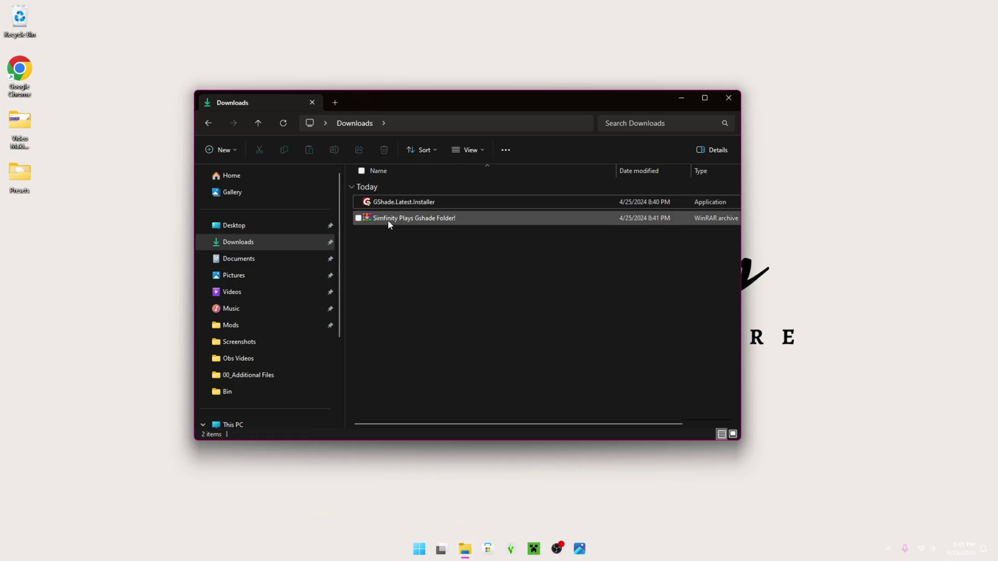
pyautogui.click(429, 334)
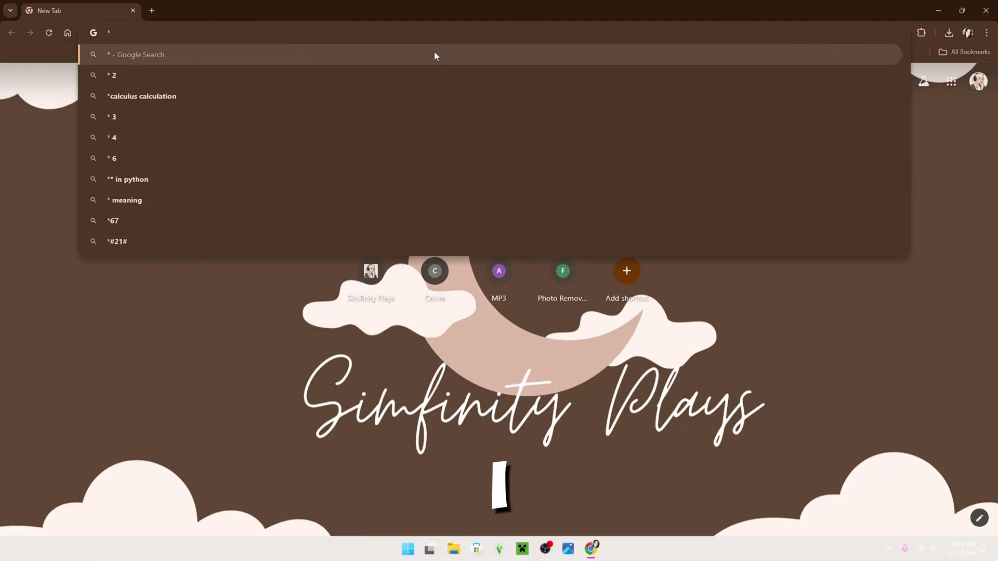
# - Search Google for 'gshde presets sims 4' and look over the results
pyautogui.press('BackSpace')
pyautogui.write('gshde pre')
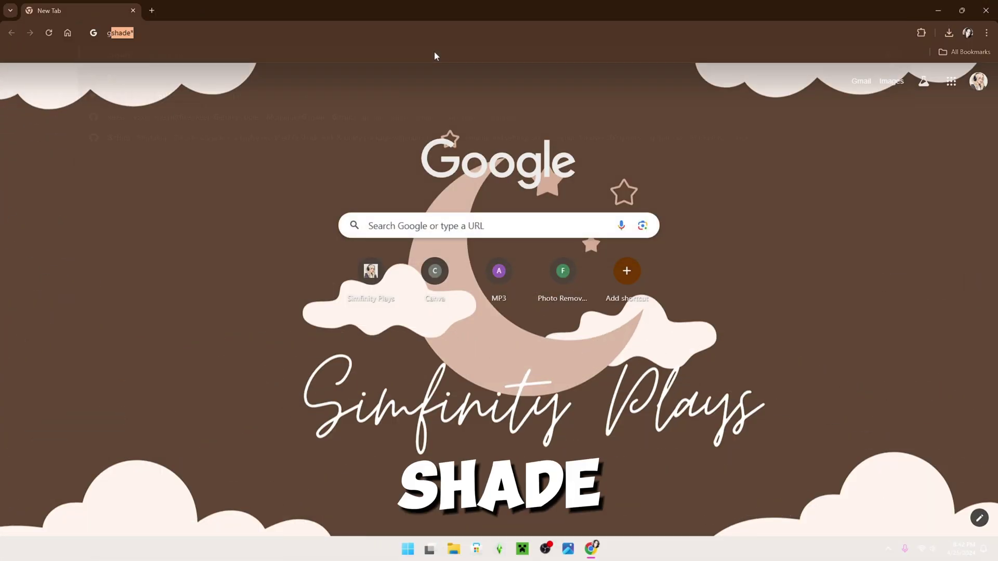
pyautogui.write('set')
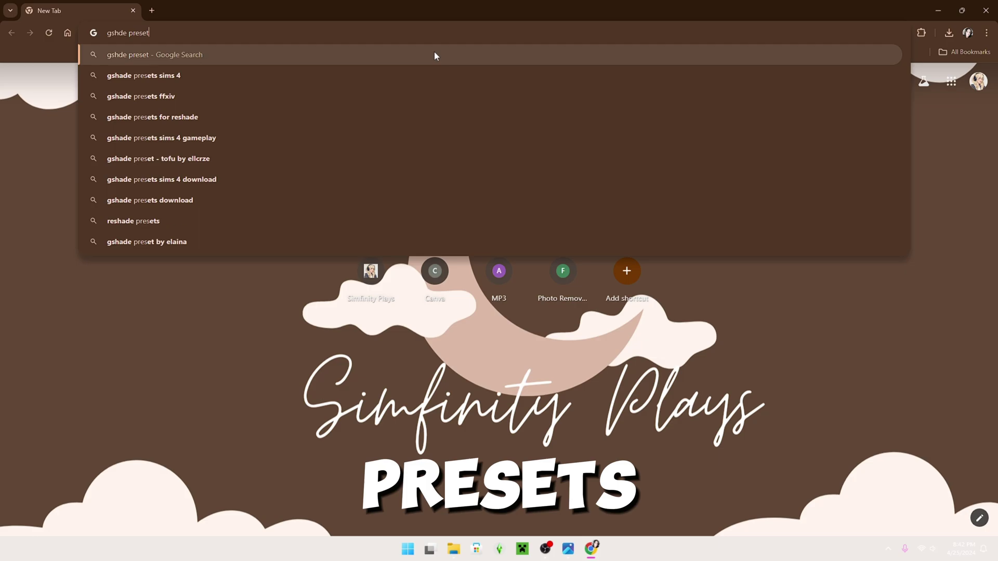
pyautogui.write('s sims 4')
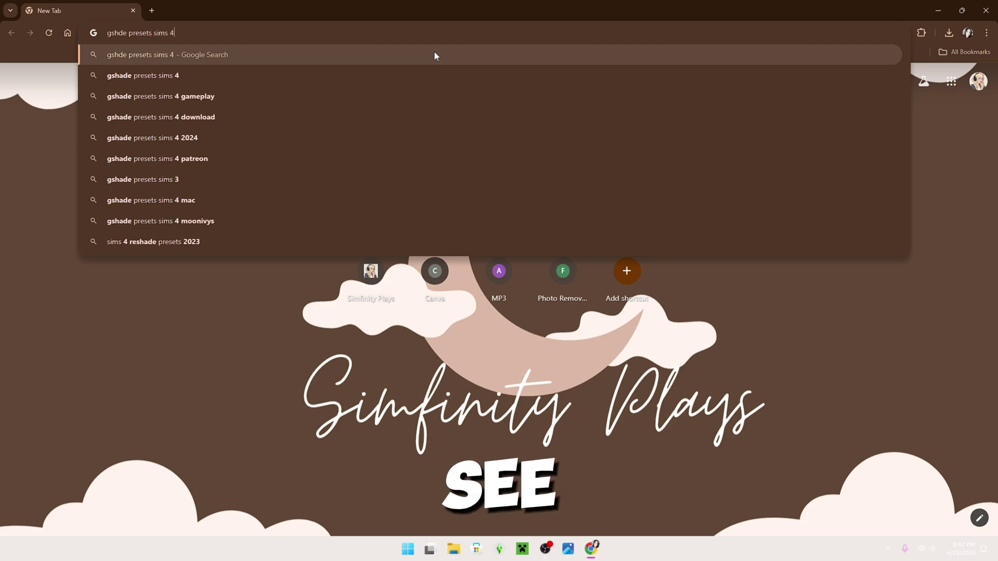
pyautogui.press('Return')
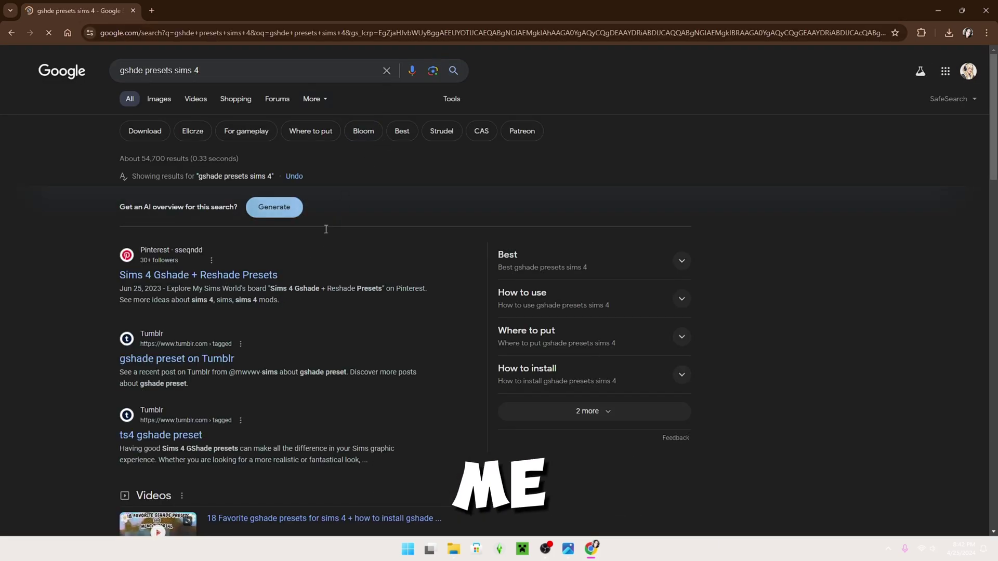
pyautogui.scroll(-1, 307, 225)
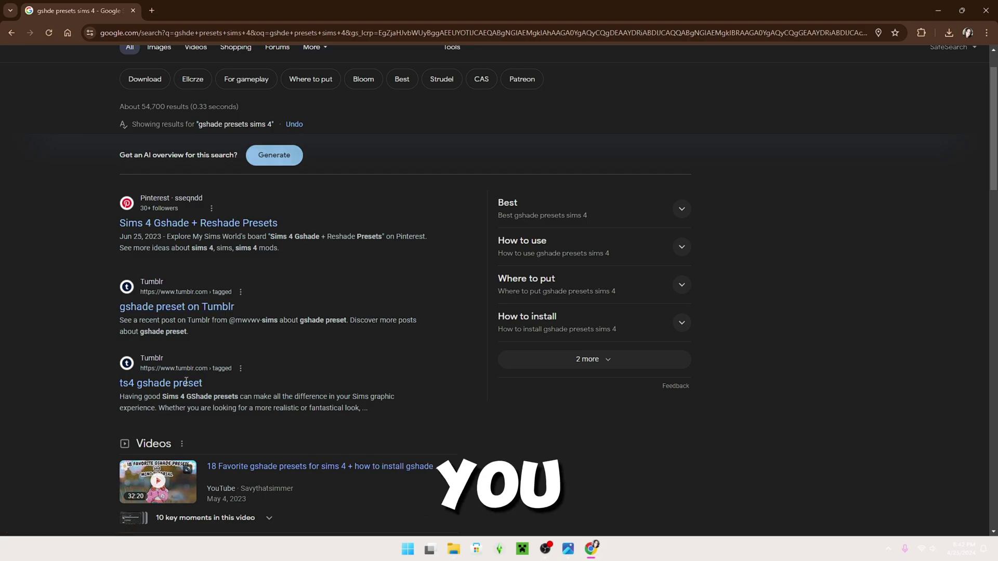
pyautogui.scroll(-5, 186, 381)
pyautogui.scroll(6, 154, 307)
# - Open the Tumblr #gshade preset tag result and browse the community preset posts
pyautogui.click(161, 362)
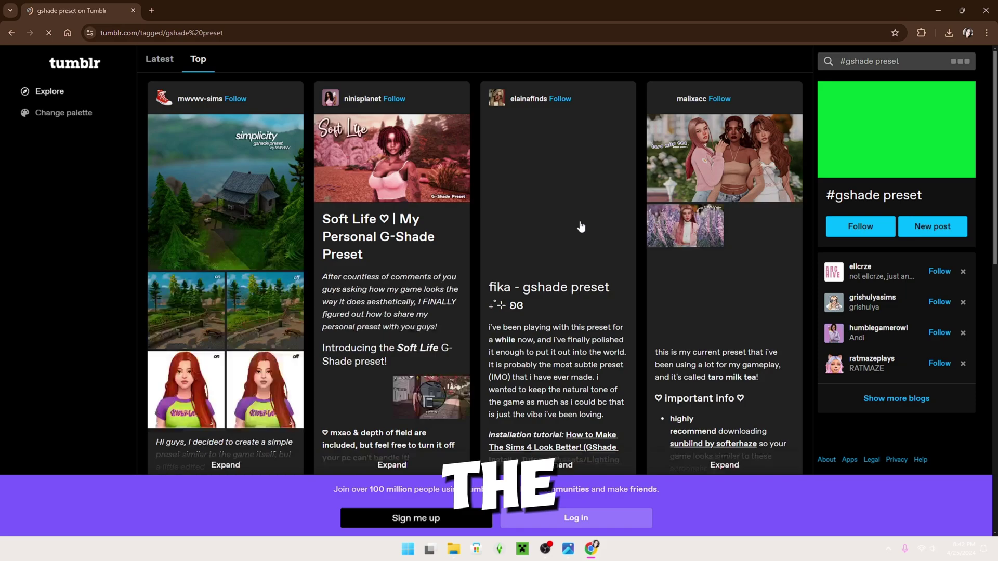
pyautogui.scroll(-1, 352, 189)
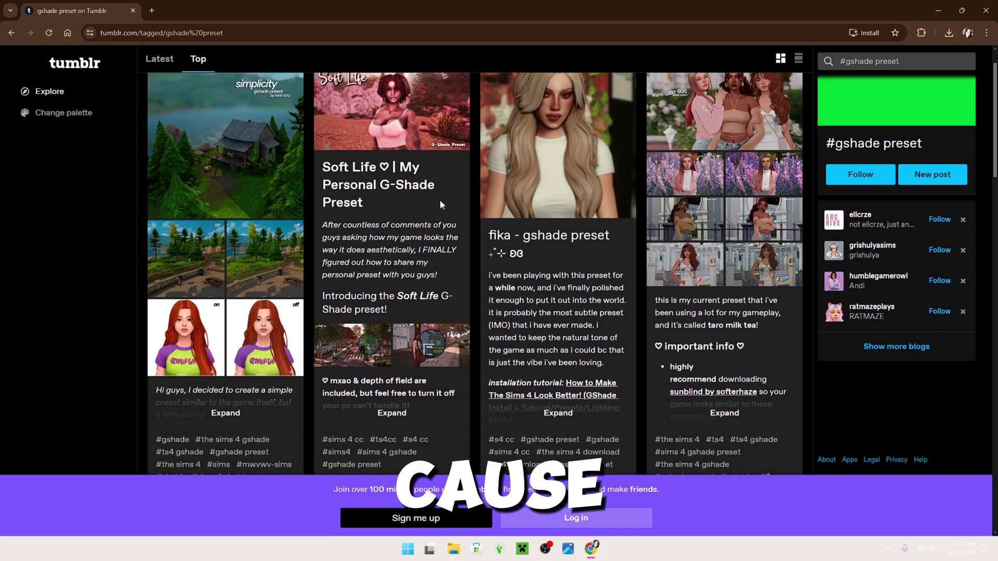
pyautogui.scroll(-8, 467, 372)
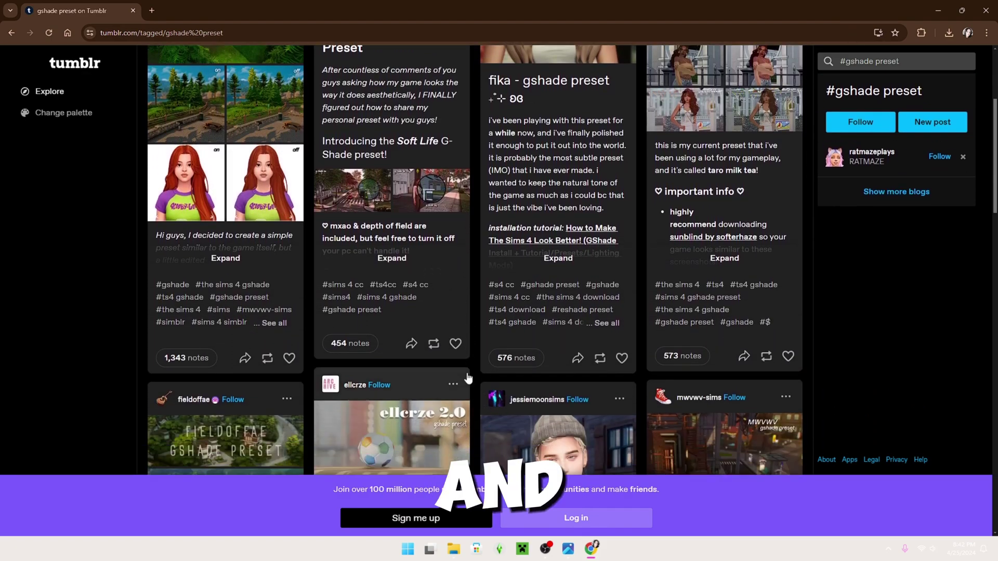
pyautogui.scroll(-6, 467, 378)
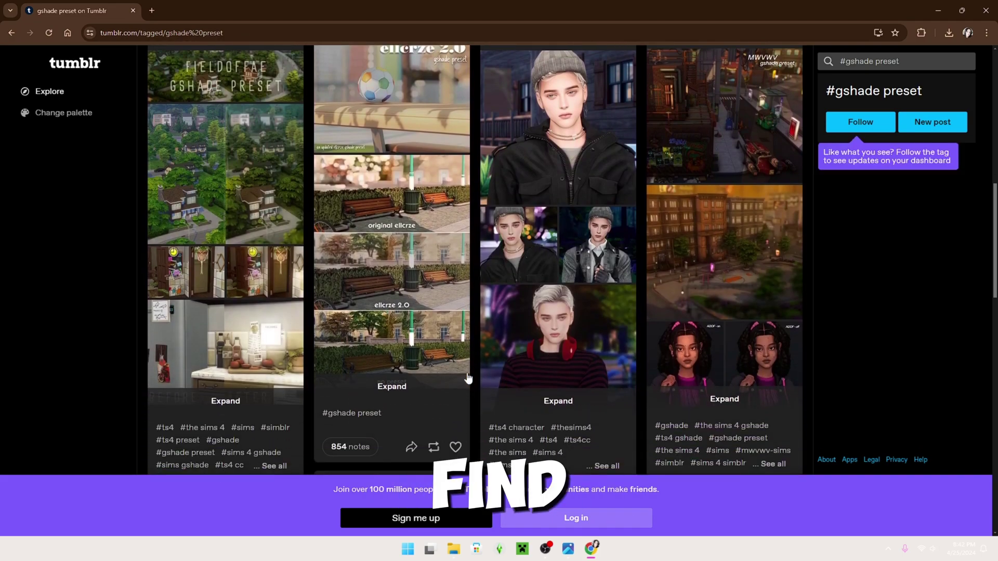
pyautogui.scroll(-8, 467, 378)
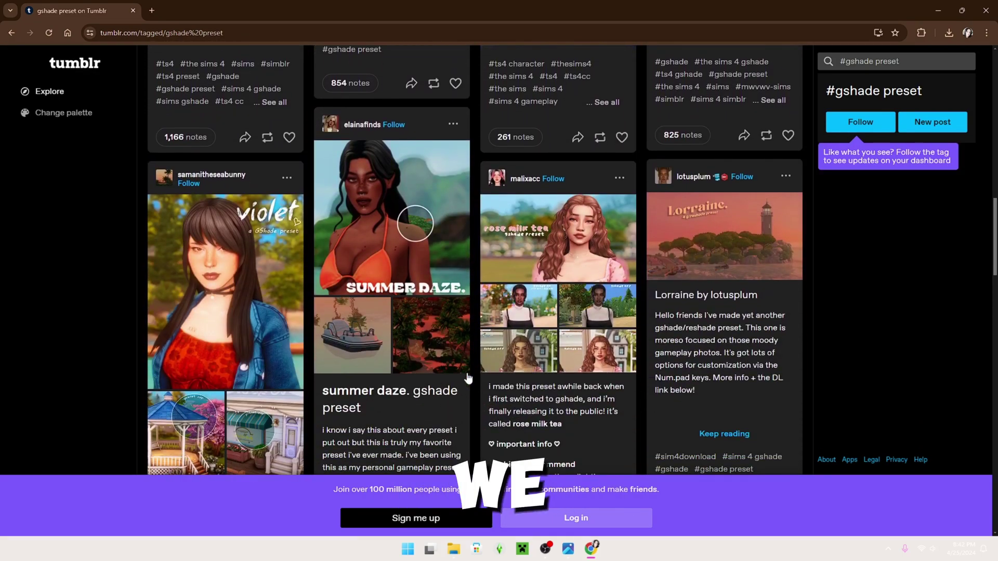
pyautogui.scroll(-5, 468, 378)
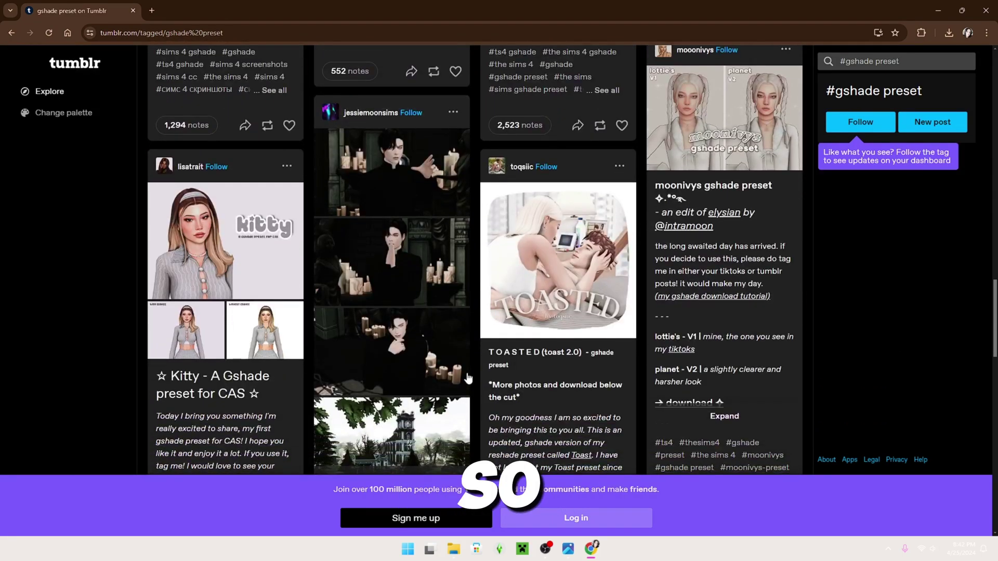
pyautogui.scroll(-1, 468, 379)
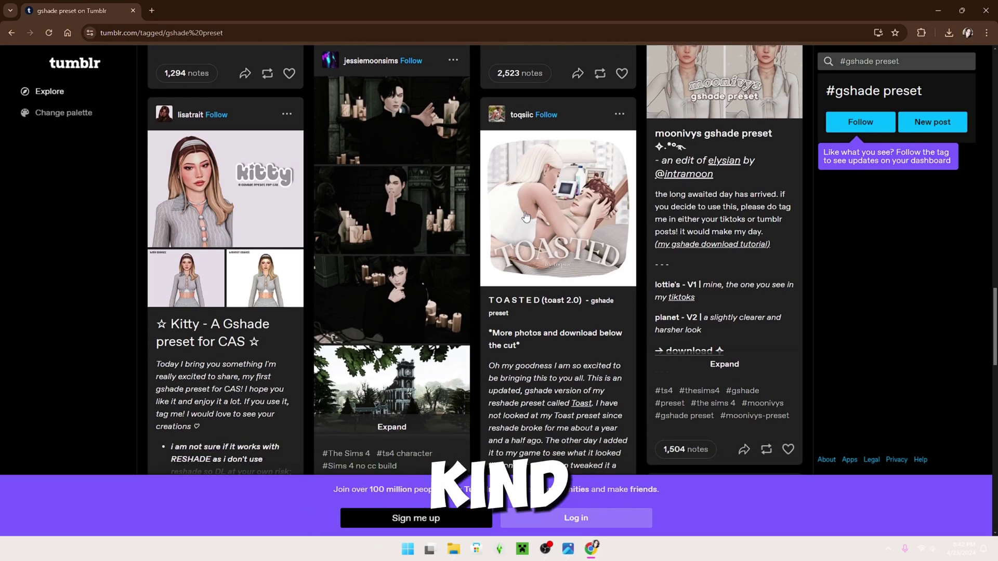
pyautogui.scroll(-10, 268, 233)
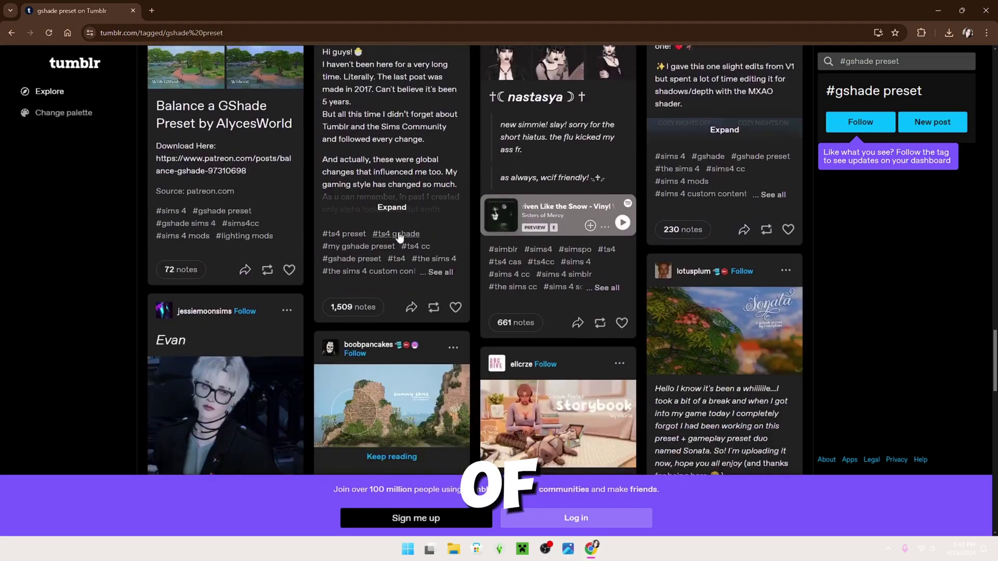
pyautogui.scroll(7, 398, 232)
# - View the comfort zone post's picture and expand its full text
pyautogui.click(399, 202)
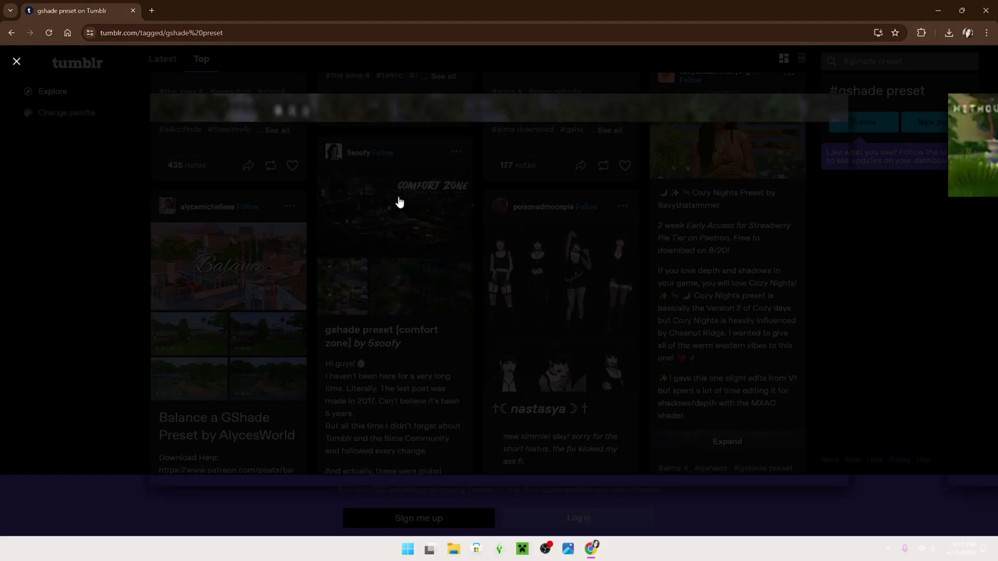
pyautogui.click(932, 283)
pyautogui.scroll(-2, 371, 268)
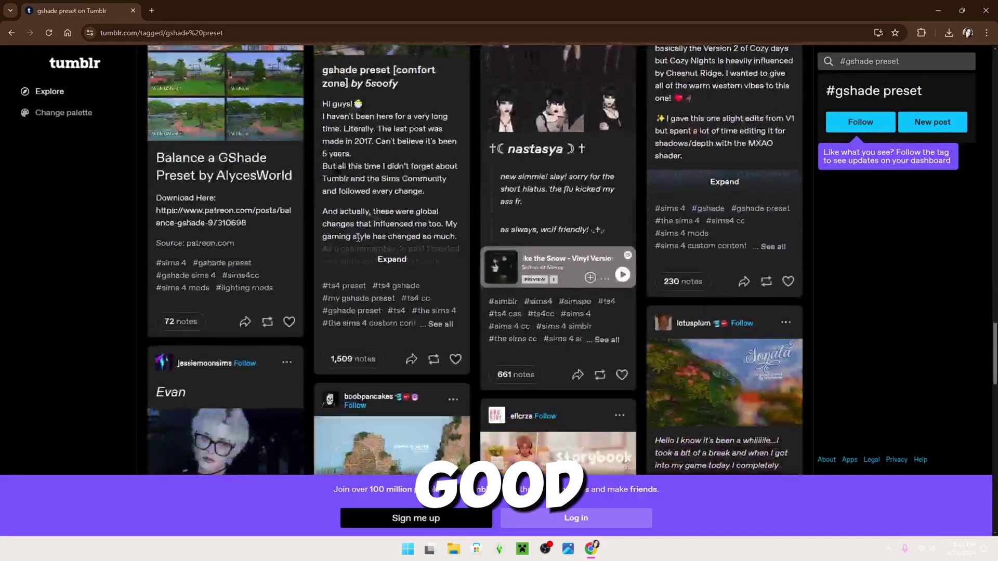
pyautogui.click(371, 267)
pyautogui.scroll(-8, 371, 268)
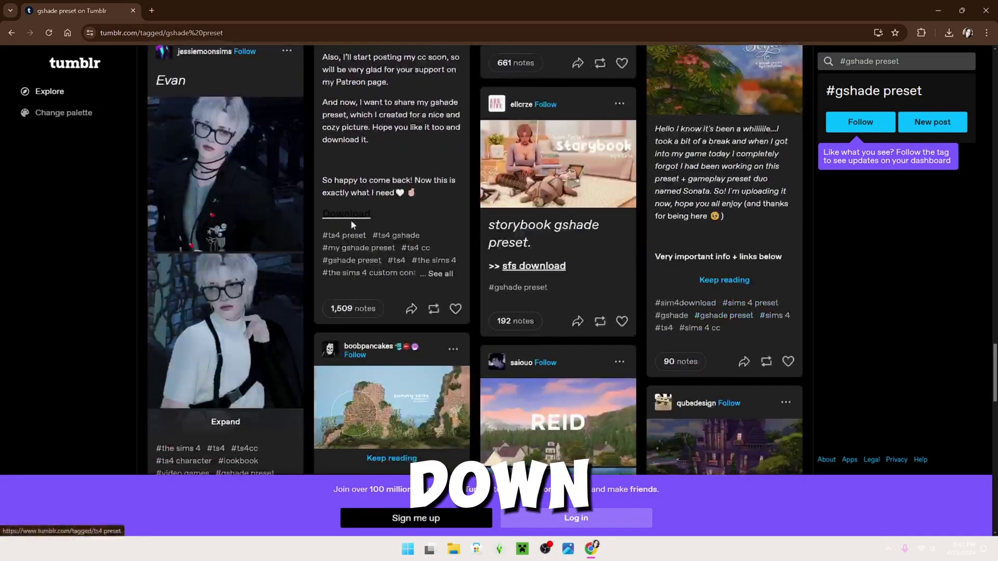
pyautogui.scroll(7, 351, 220)
pyautogui.scroll(6, 357, 208)
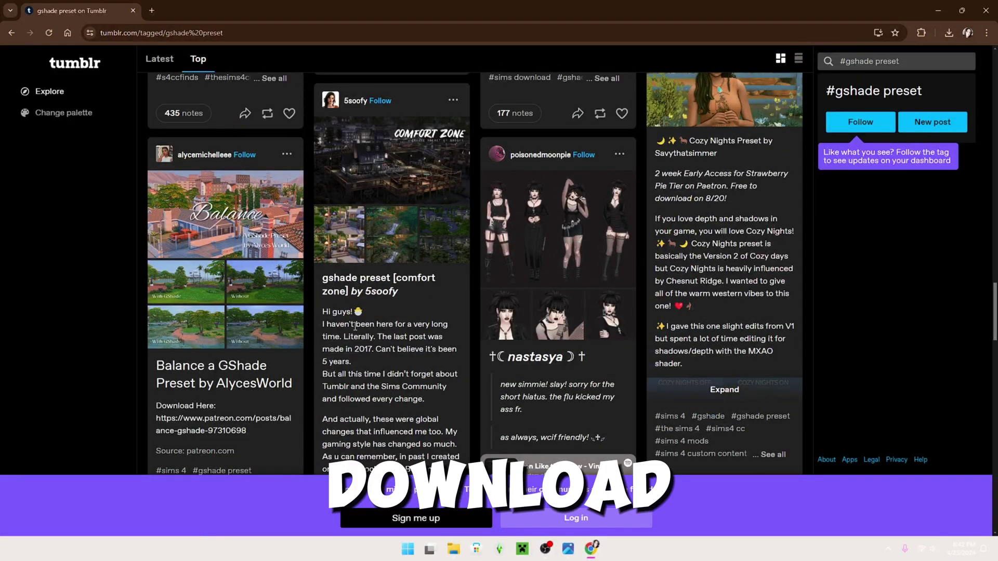
pyautogui.scroll(-3, 398, 330)
pyautogui.scroll(-5, 398, 330)
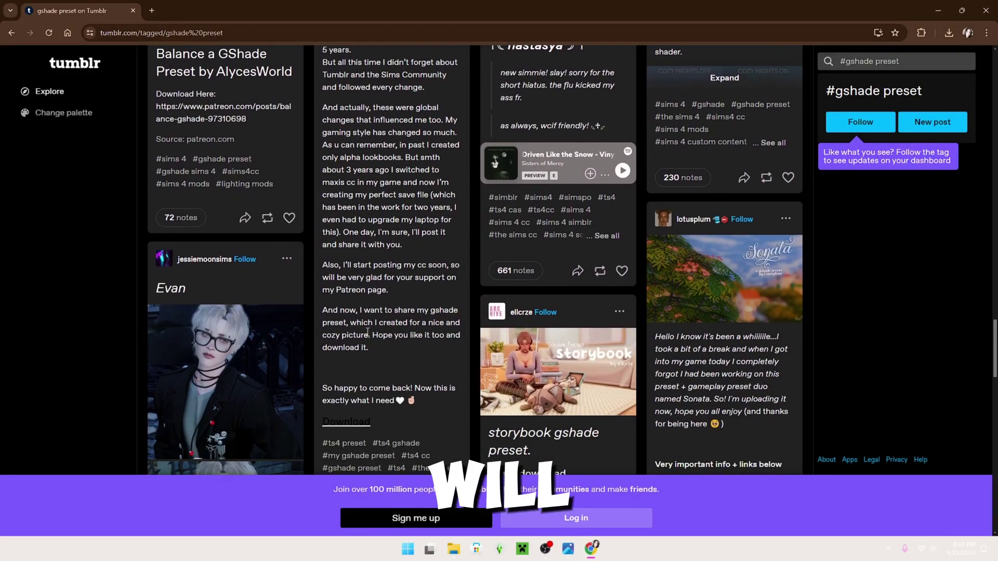
# - Follow the comfort zone download link to Patreon and download its gameplay.ini and cas.ini presets
pyautogui.click(351, 373)
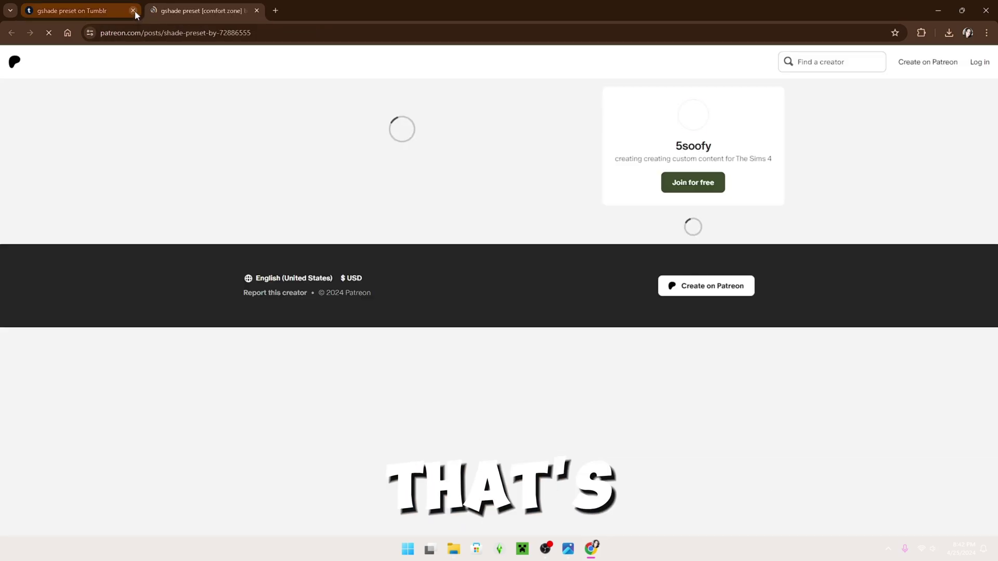
pyautogui.click(133, 10)
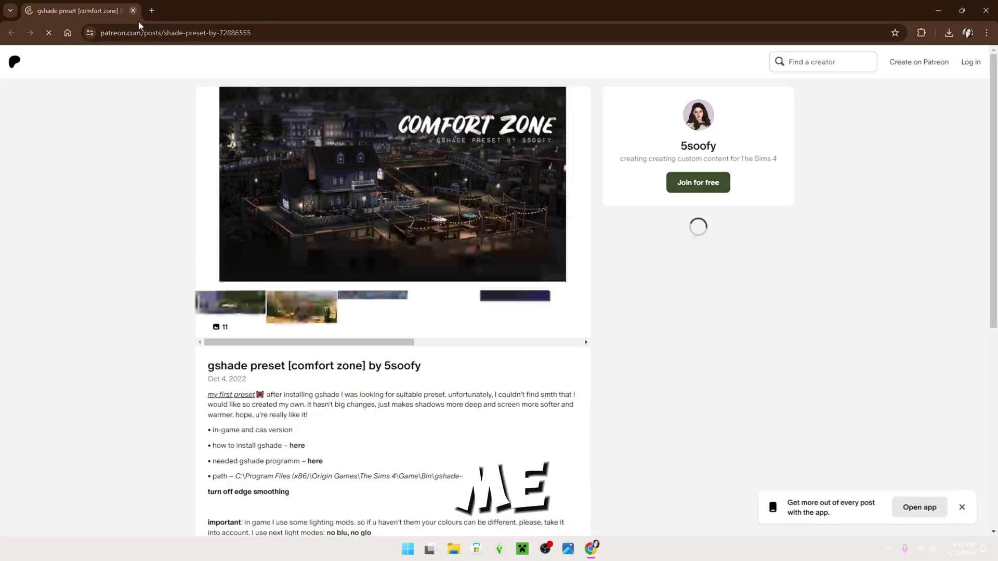
pyautogui.scroll(-5, 369, 245)
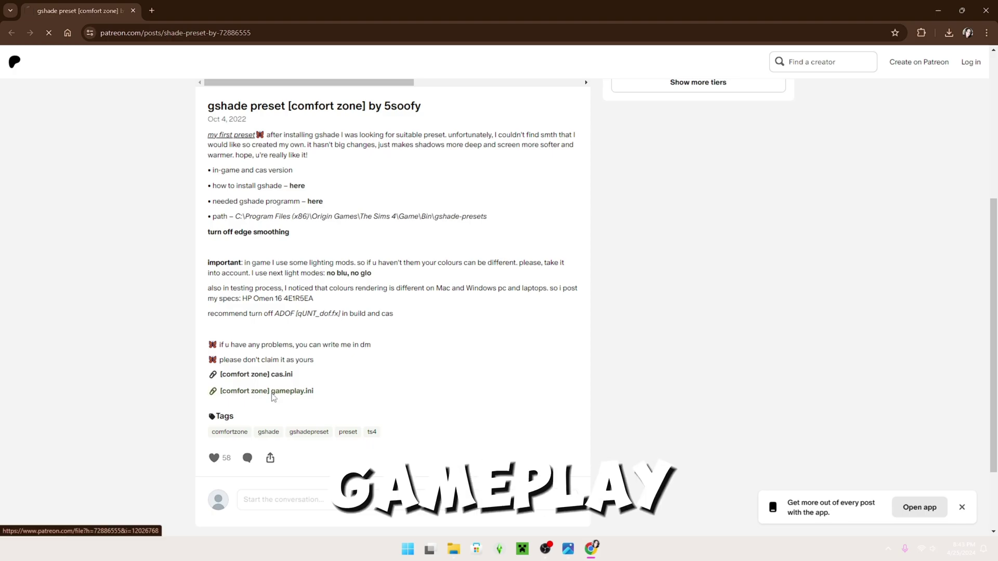
pyautogui.click(272, 397)
pyautogui.click(275, 380)
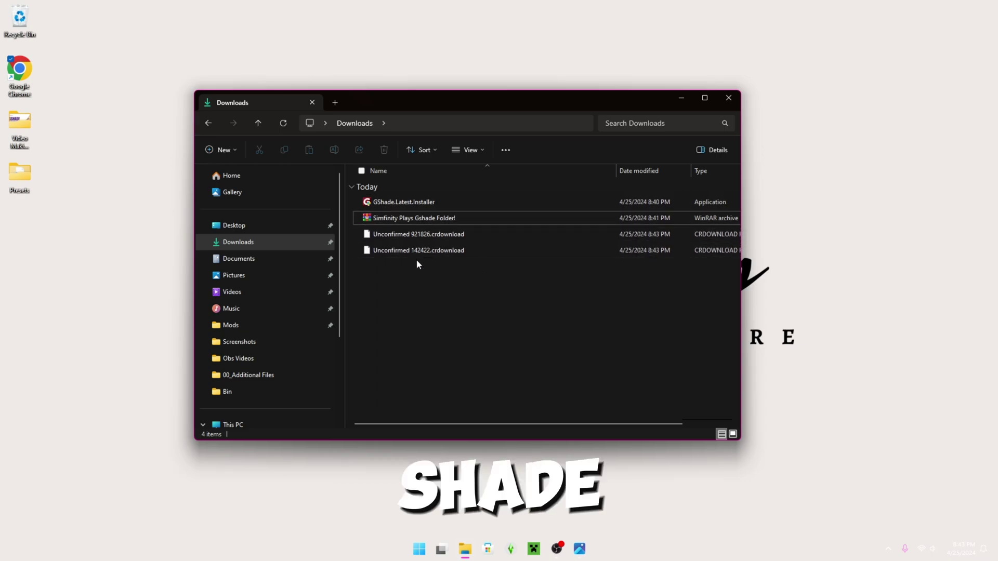
# - Keep the blocked cas.ini and gameplay.ini downloads with Download unverified file, then close Chrome
pyautogui.moveTo(411, 322); pyautogui.dragTo(432, 234)
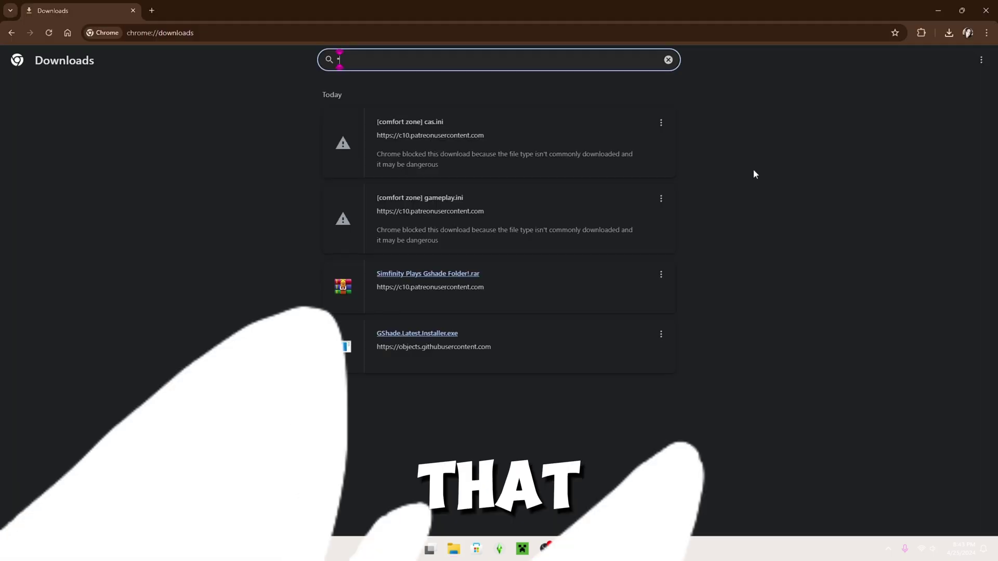
pyautogui.press('BackSpace')
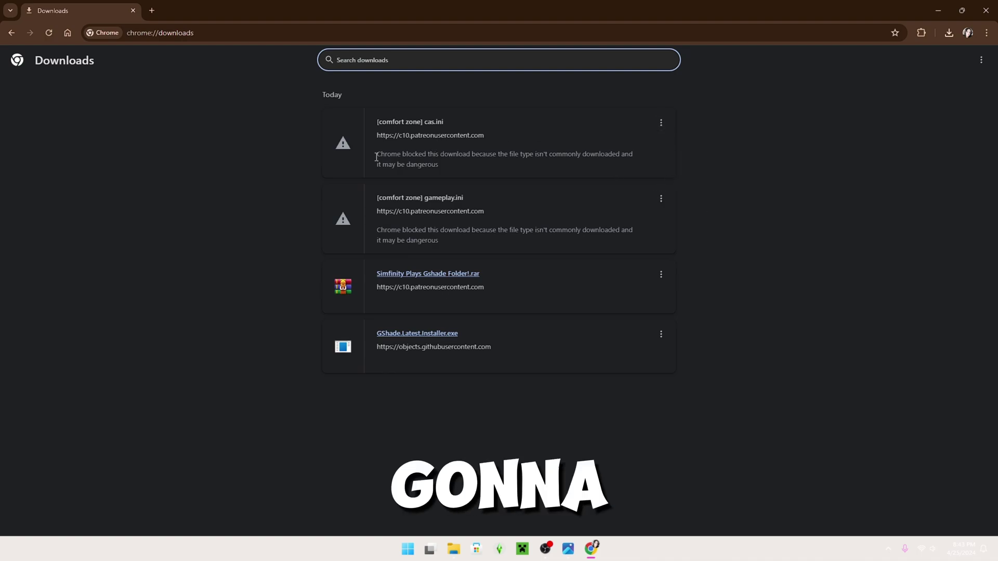
pyautogui.moveTo(373, 159); pyautogui.dragTo(446, 161)
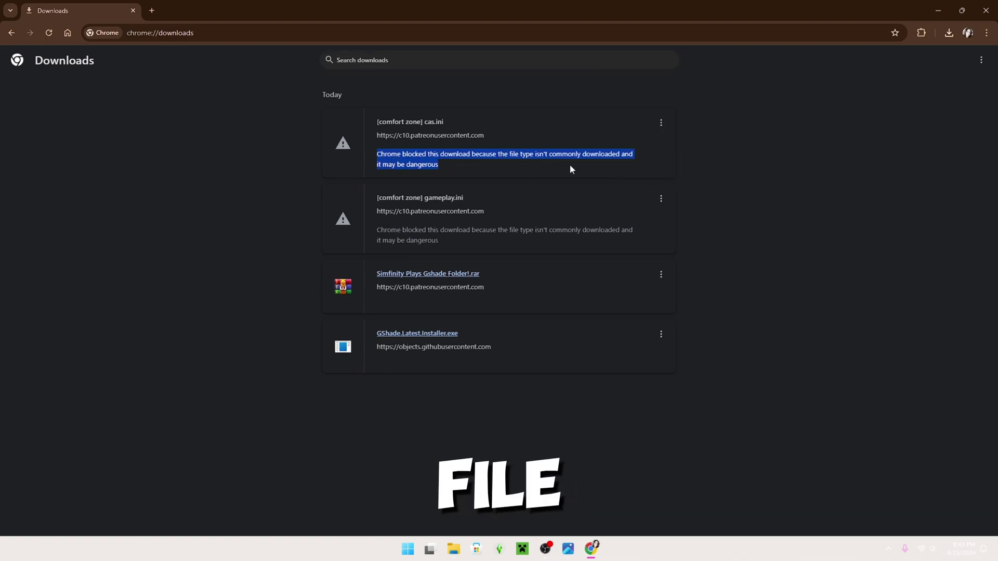
pyautogui.click(660, 123)
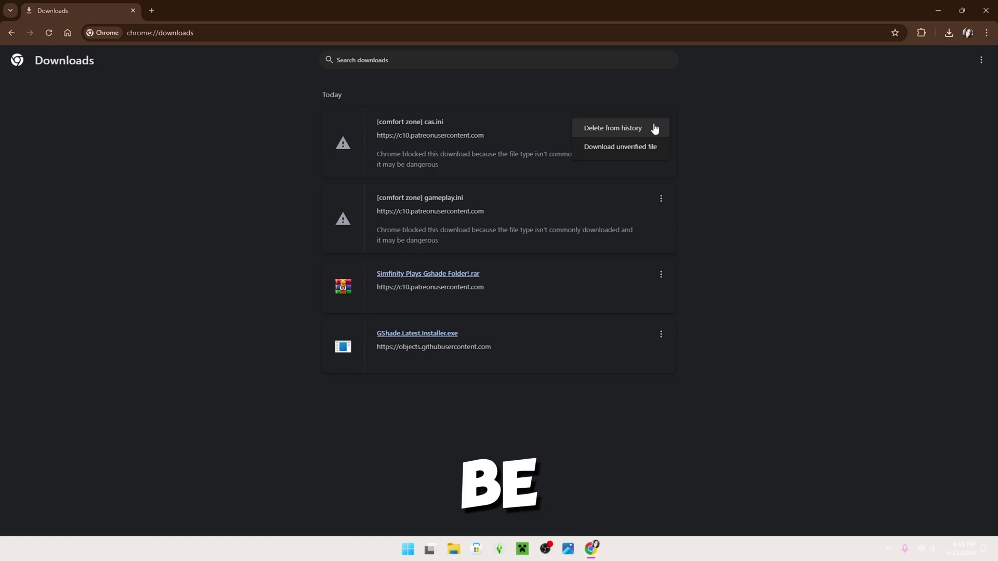
pyautogui.click(583, 148)
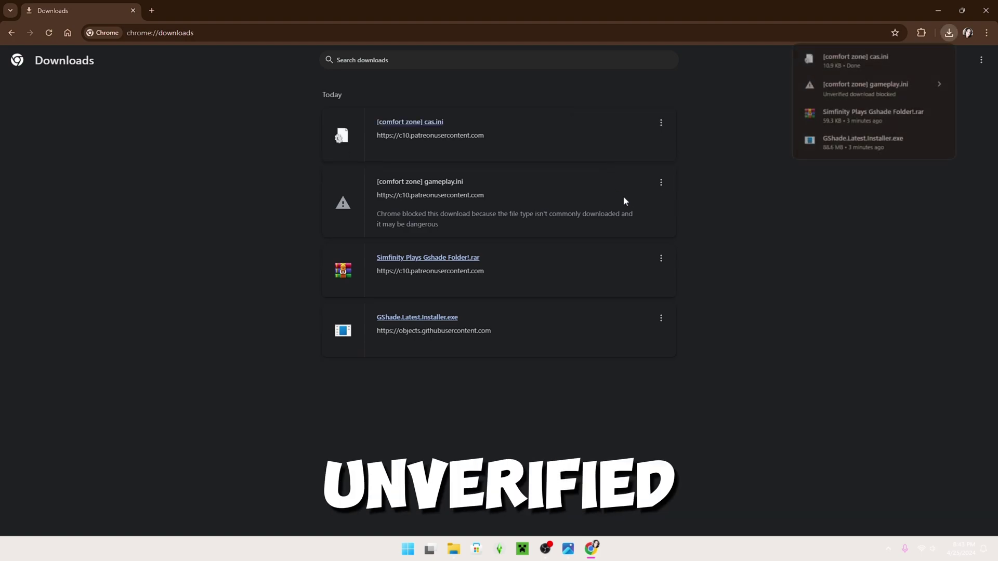
pyautogui.click(660, 185)
pyautogui.click(615, 211)
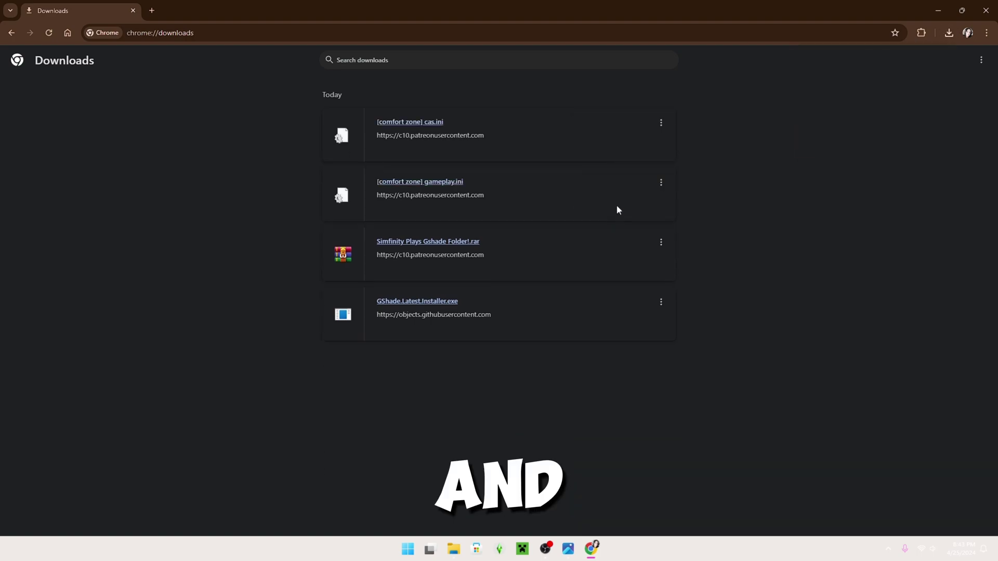
pyautogui.click(986, 10)
# - Extract Simfinity Plays Gshade Folder!.rar into its own folder with WinRAR
pyautogui.click(408, 250)
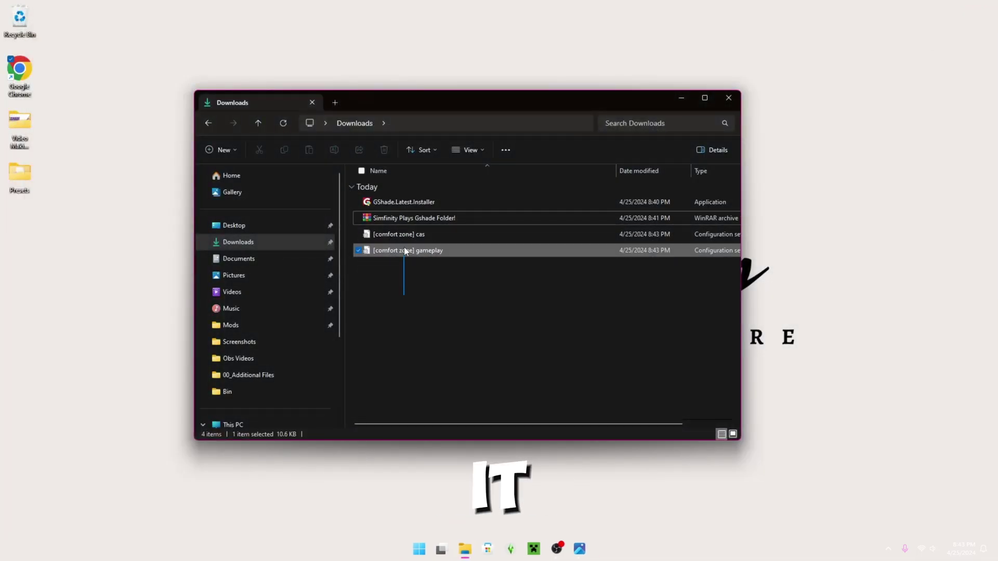
pyautogui.keyDown('ctrl'); pyautogui.click(408, 234); pyautogui.keyUp('ctrl')
pyautogui.click(423, 322)
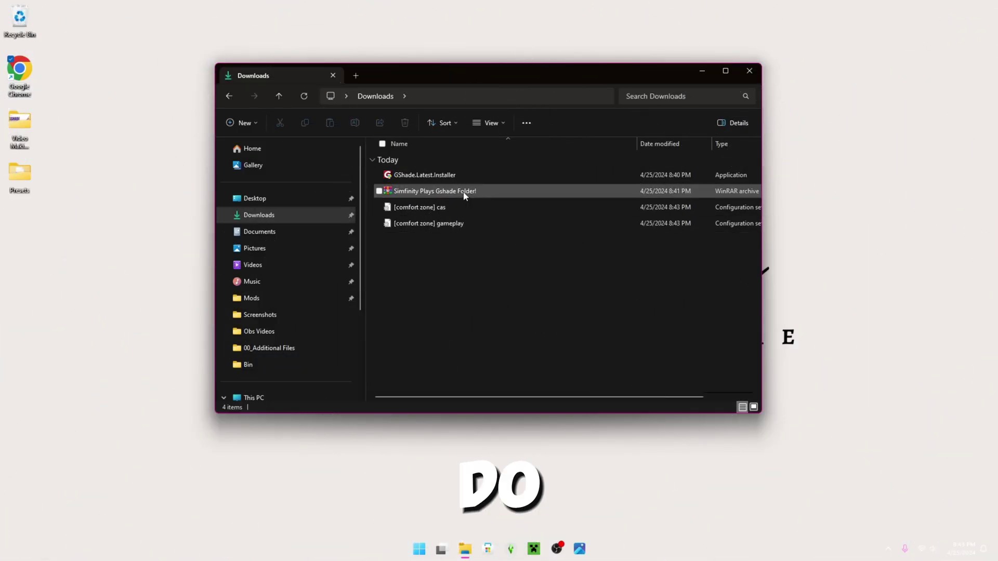
pyautogui.click(465, 192)
pyautogui.rightClick(464, 191)
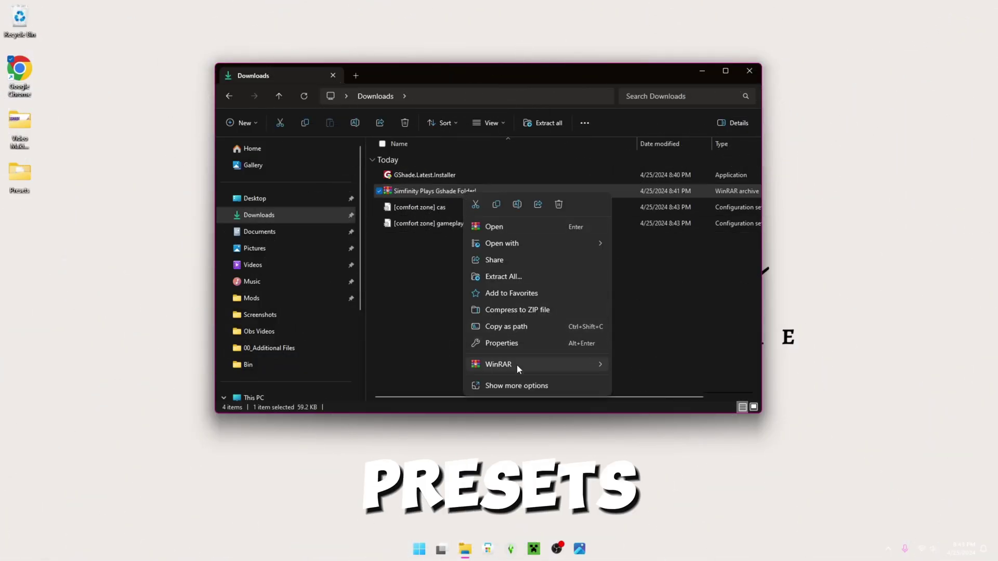
pyautogui.moveTo(517, 364)
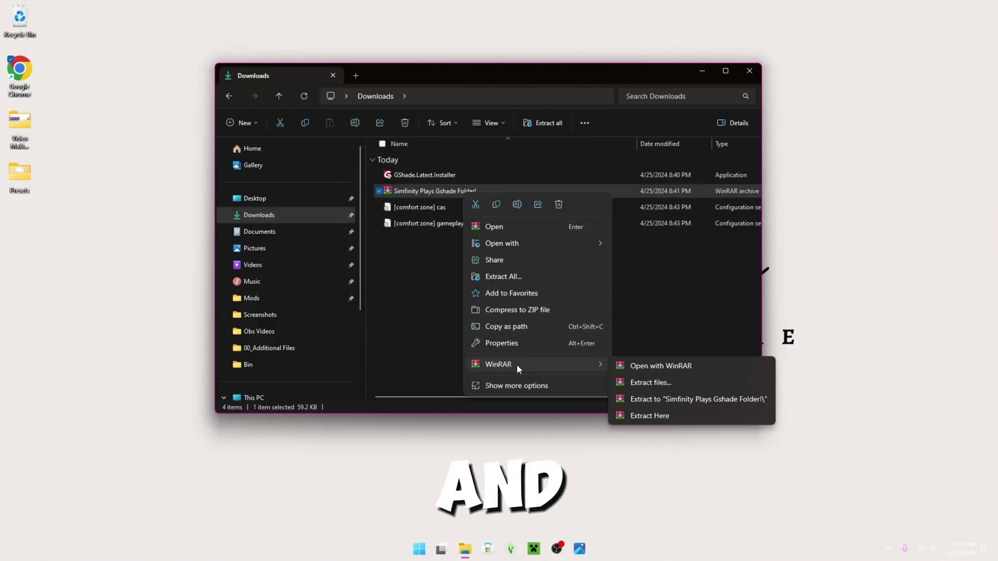
pyautogui.click(686, 403)
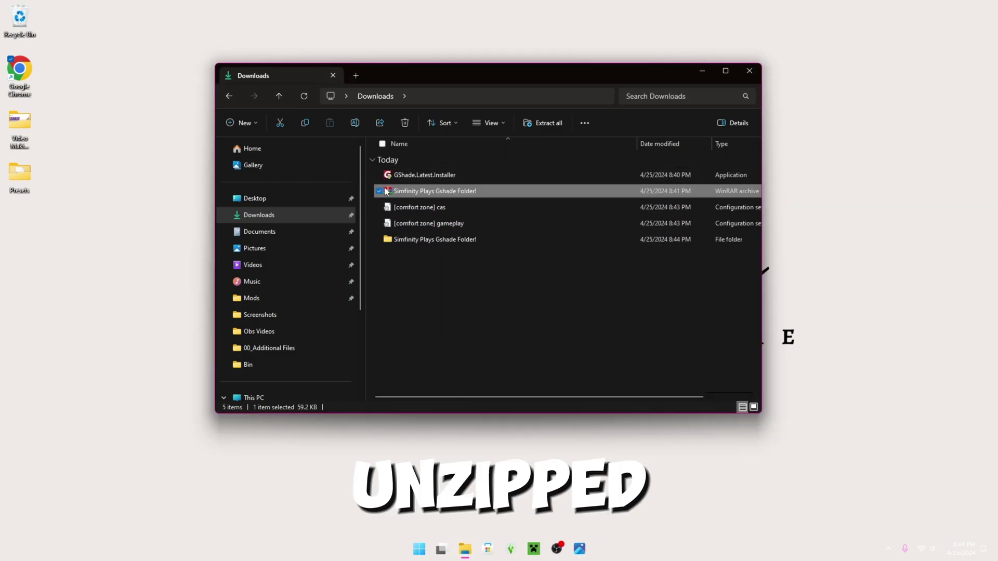
# - Move the ten preset files, excluding Off, into Downloads and delete the extracted folder
pyautogui.doubleClick(413, 228)
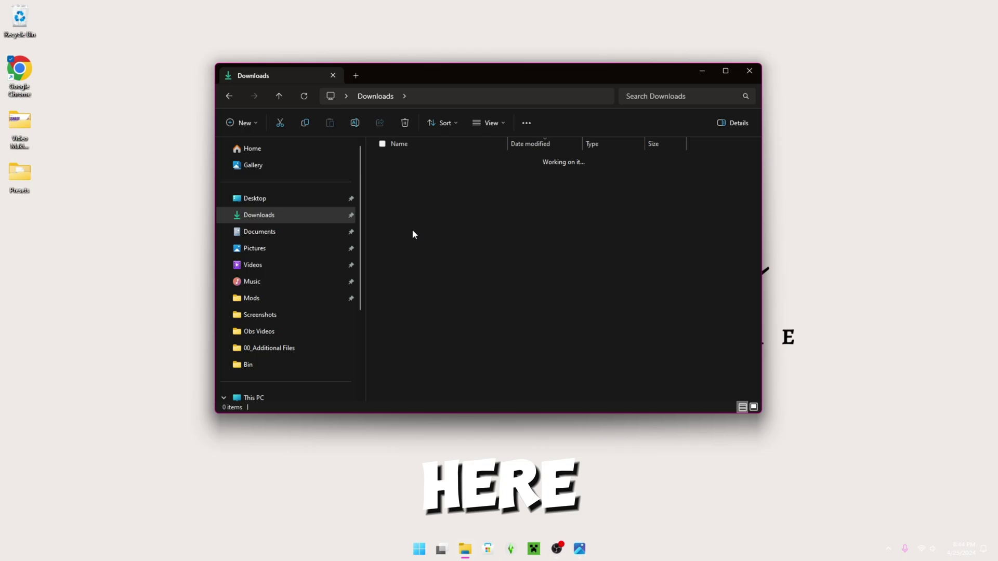
pyautogui.doubleClick(434, 175)
pyautogui.moveTo(418, 368); pyautogui.dragTo(148, 155)
pyautogui.click(380, 351)
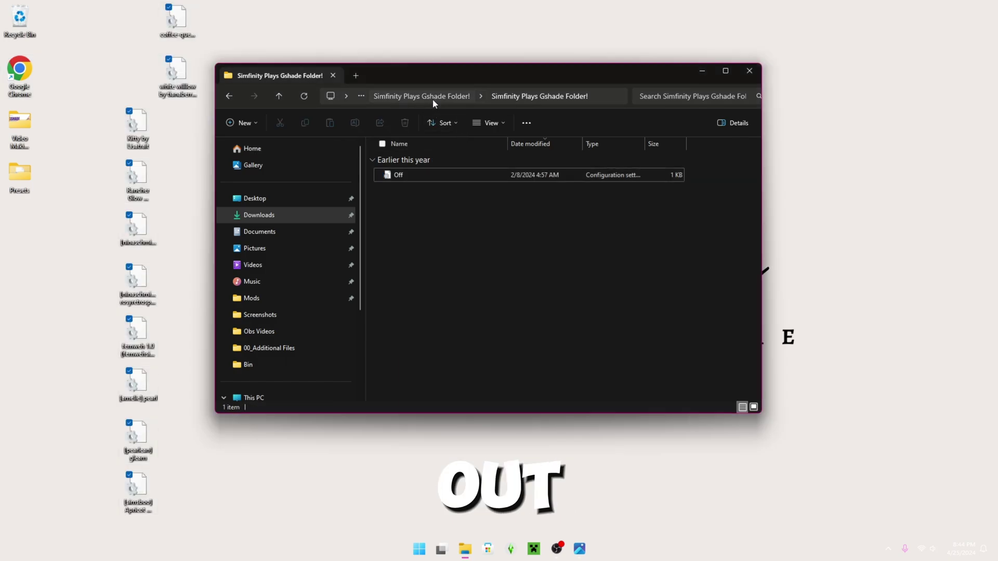
pyautogui.click(432, 98)
pyautogui.click(380, 103)
pyautogui.press('Escape')
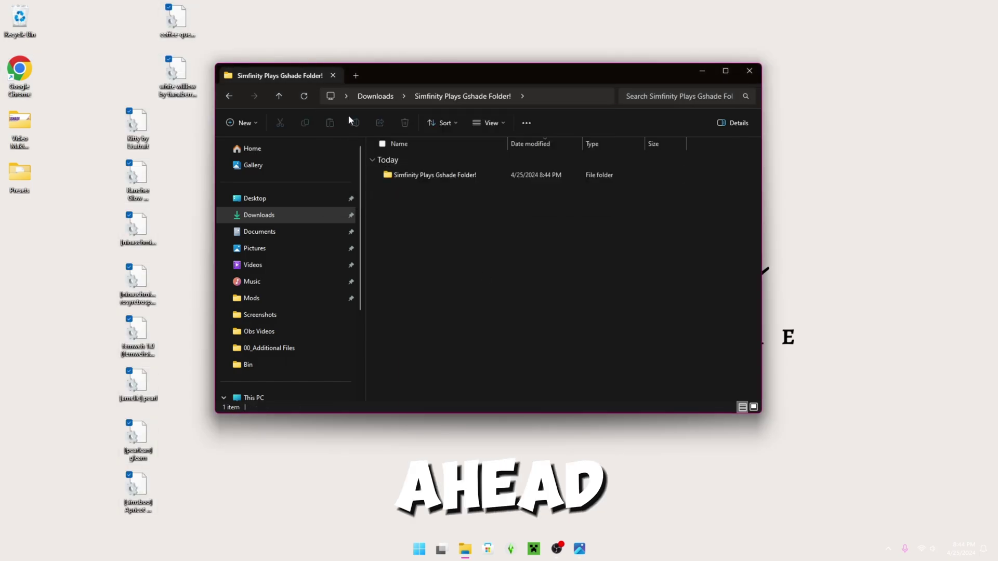
pyautogui.click(375, 96)
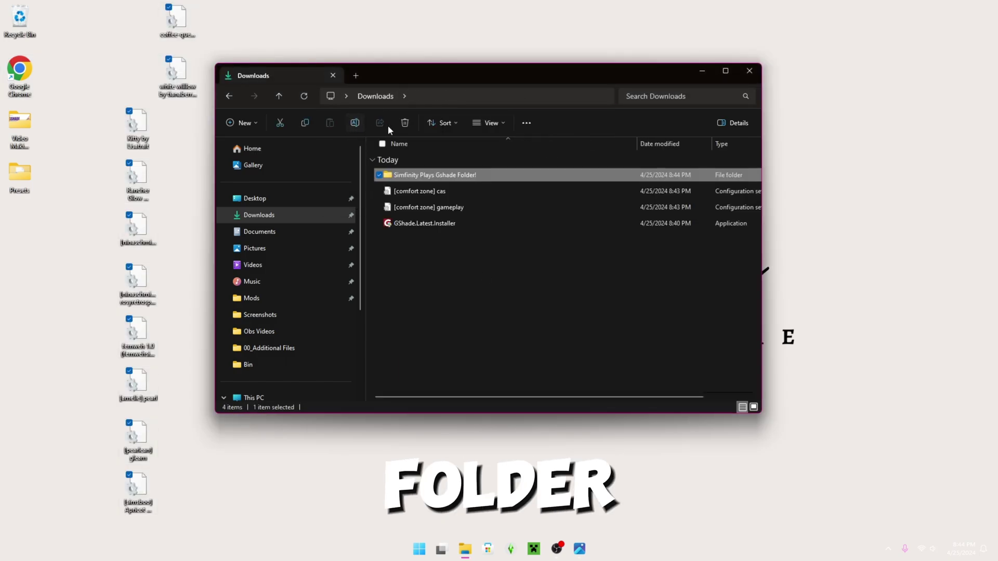
pyautogui.click(405, 123)
pyautogui.click(385, 96)
pyautogui.moveTo(129, 148); pyautogui.dragTo(426, 251)
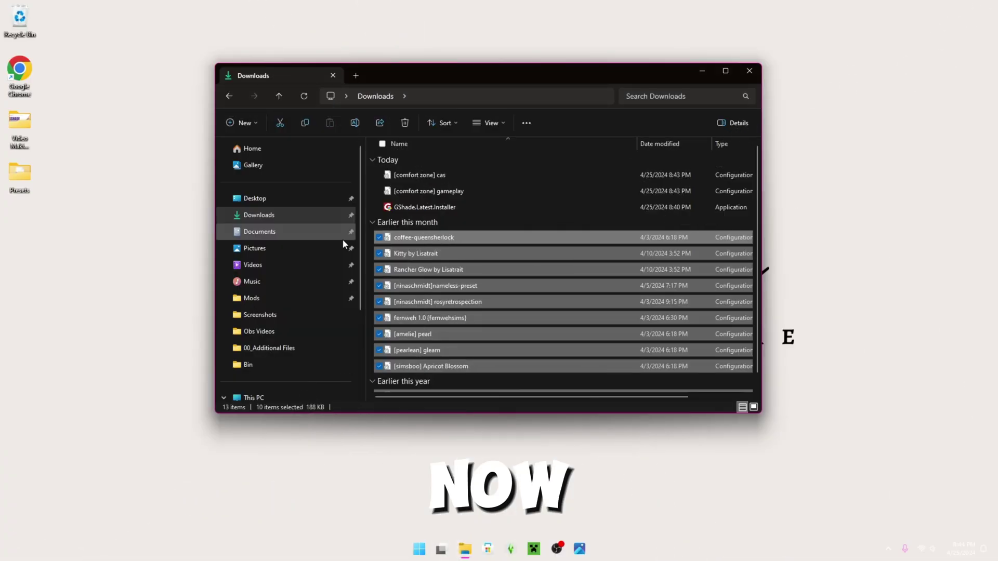
# - Launch the GShade installer, choose English, and accept the license agreement
pyautogui.click(436, 208)
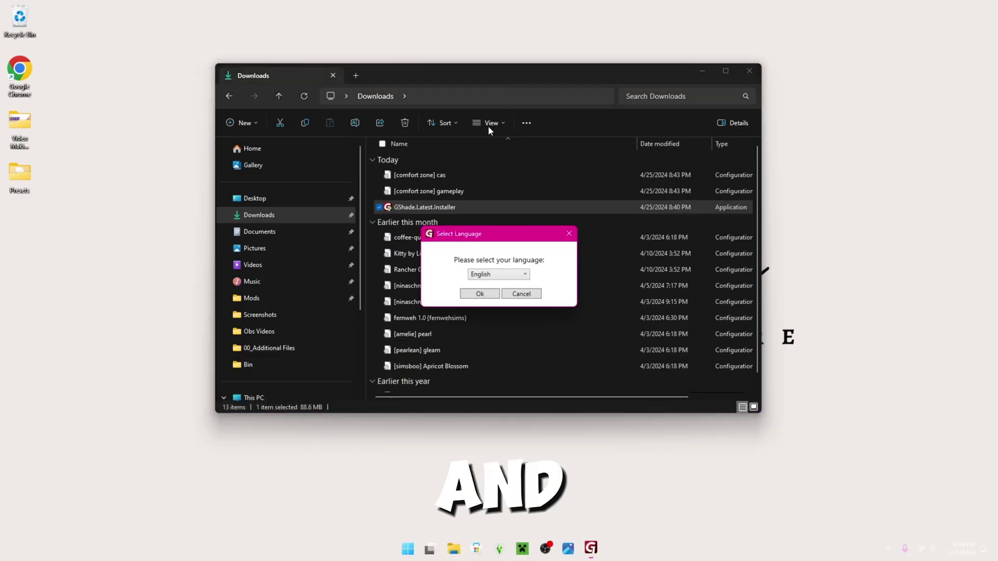
pyautogui.click(704, 76)
pyautogui.moveTo(504, 239); pyautogui.dragTo(481, 121)
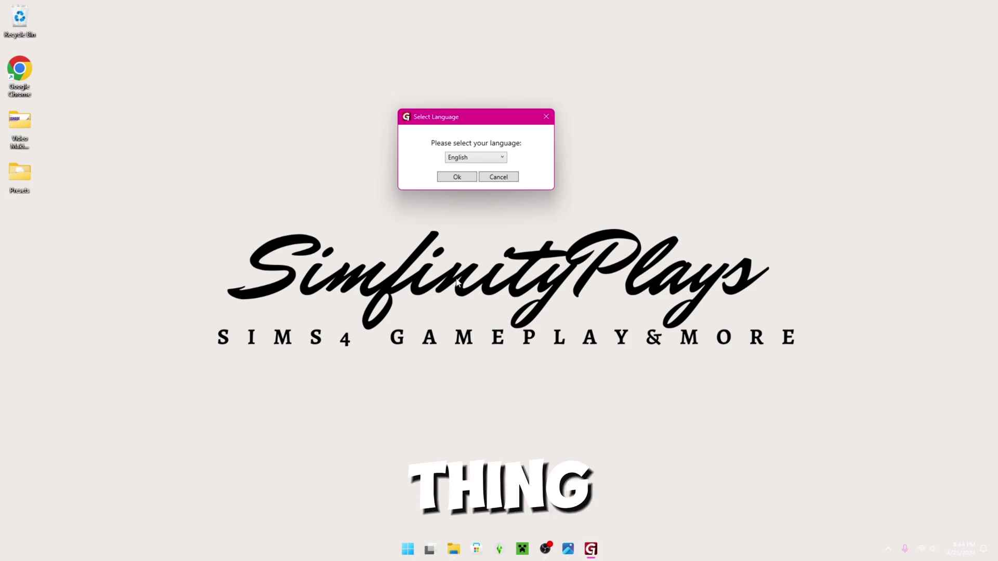
pyautogui.click(457, 177)
pyautogui.moveTo(465, 232); pyautogui.dragTo(460, 76)
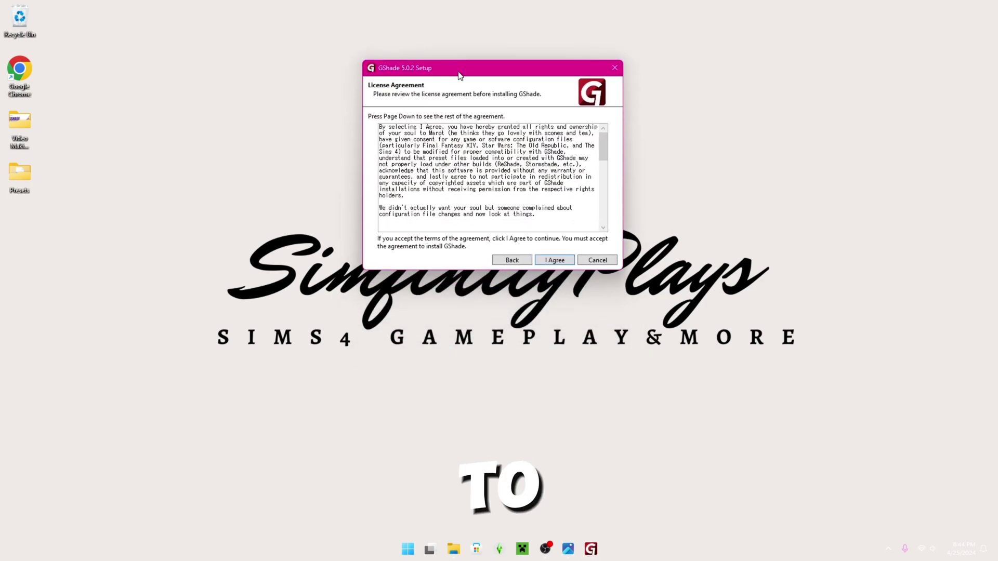
pyautogui.click(548, 262)
pyautogui.moveTo(478, 170); pyautogui.dragTo(424, 88)
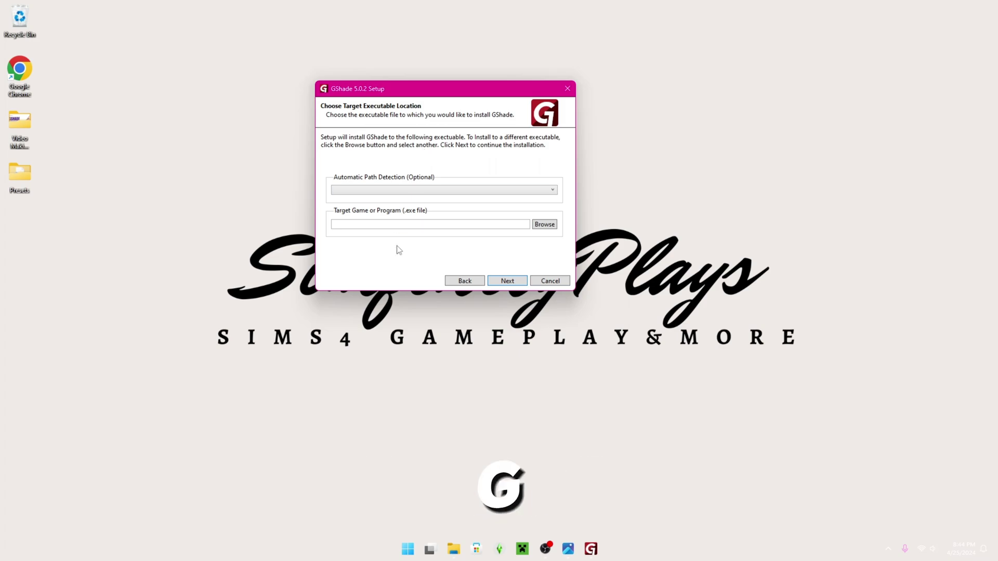
# - Set the target game to The Sims 4, the non-Steam TS4_x64.exe
pyautogui.click(413, 195)
pyautogui.scroll(-3, 400, 245)
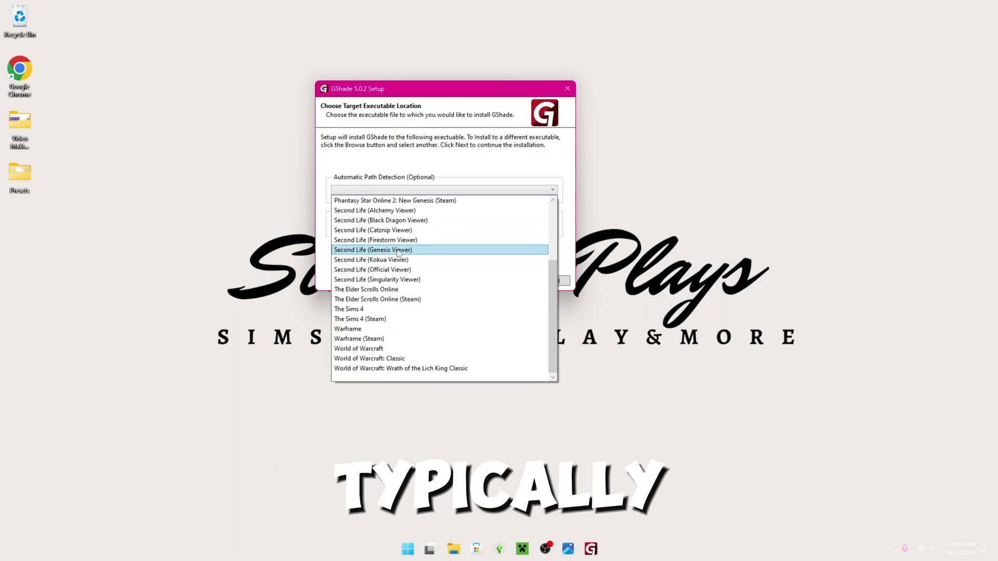
pyautogui.click(368, 311)
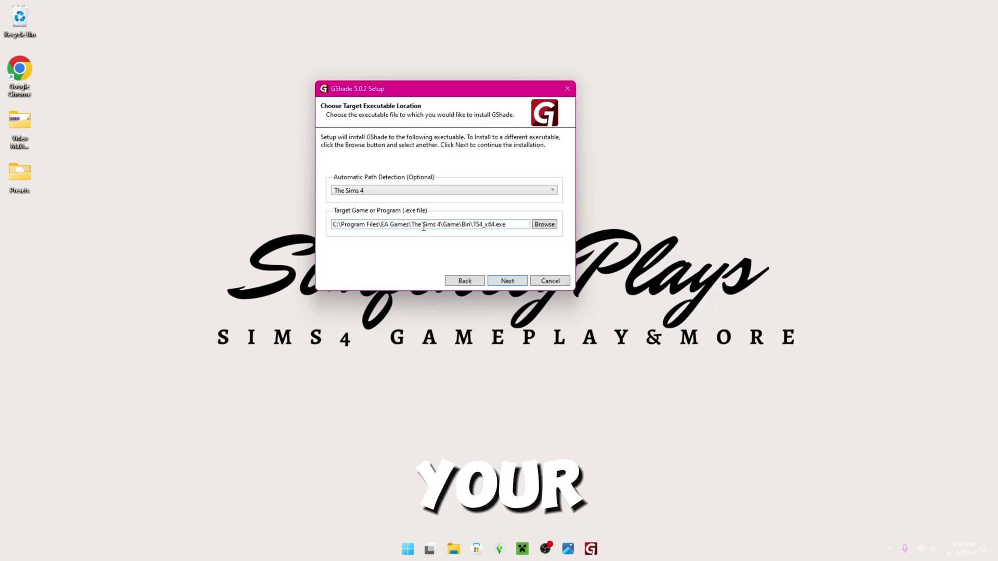
pyautogui.click(391, 194)
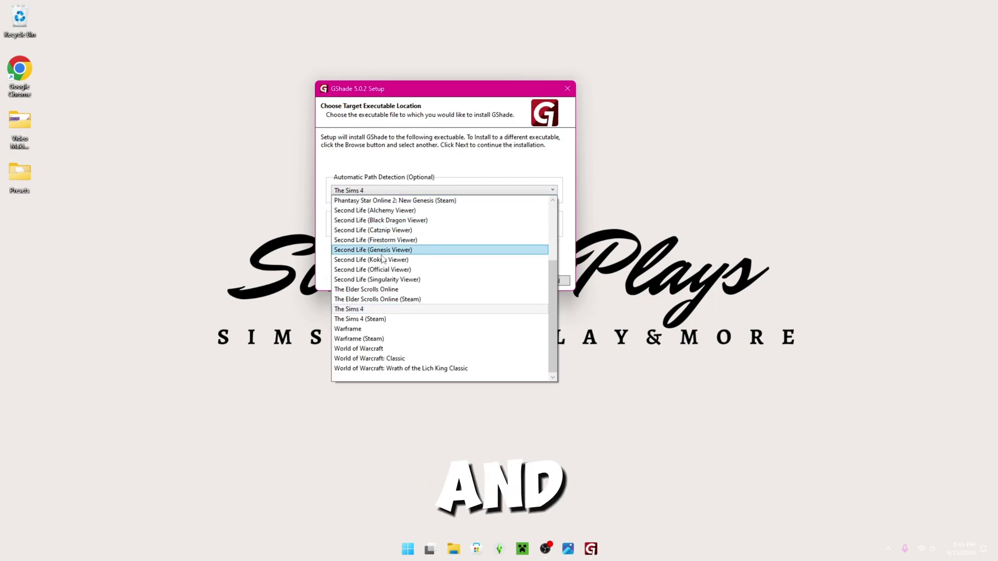
pyautogui.click(374, 319)
pyautogui.click(578, 313)
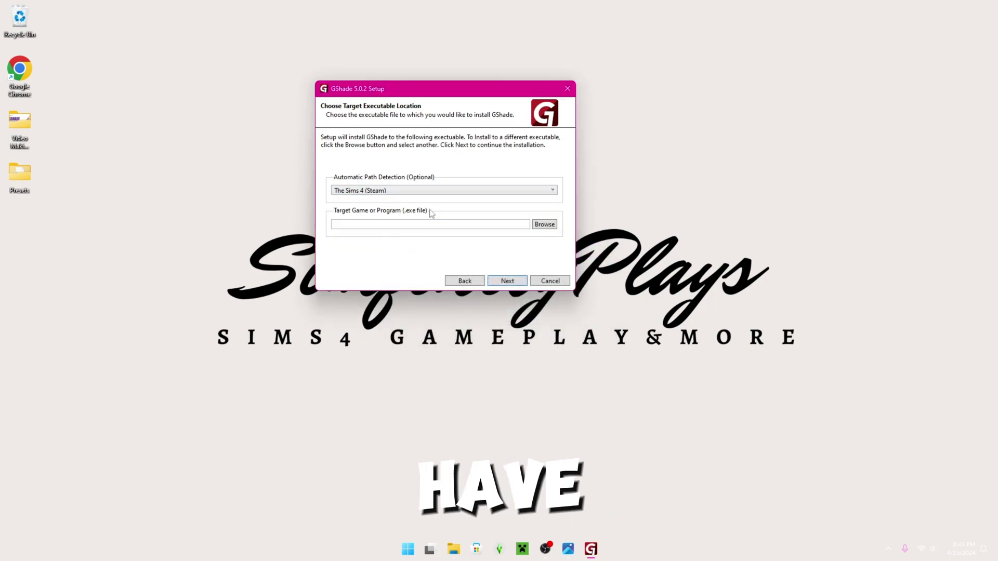
pyautogui.click(406, 192)
pyautogui.scroll(-3, 372, 329)
pyautogui.click(372, 311)
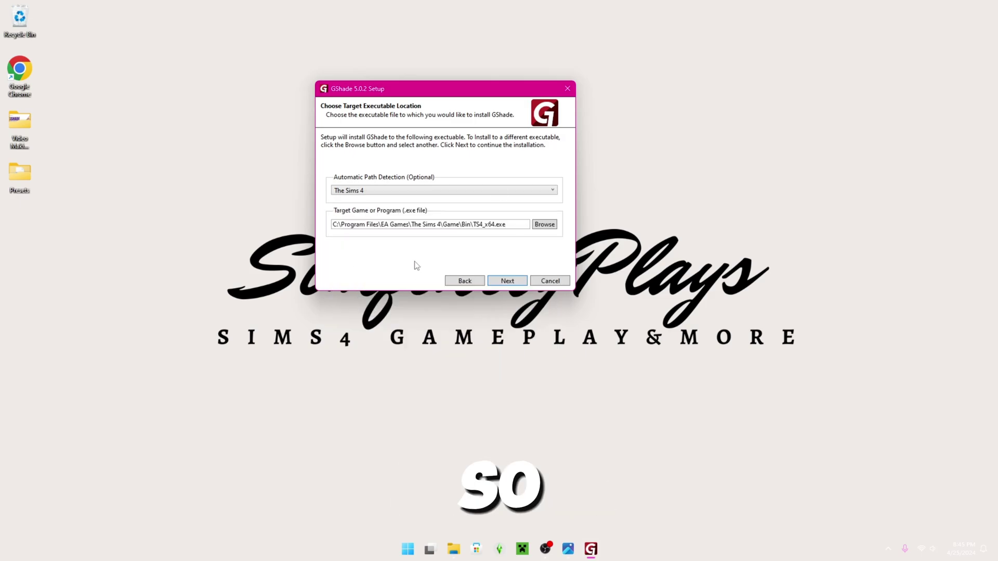
pyautogui.click(497, 283)
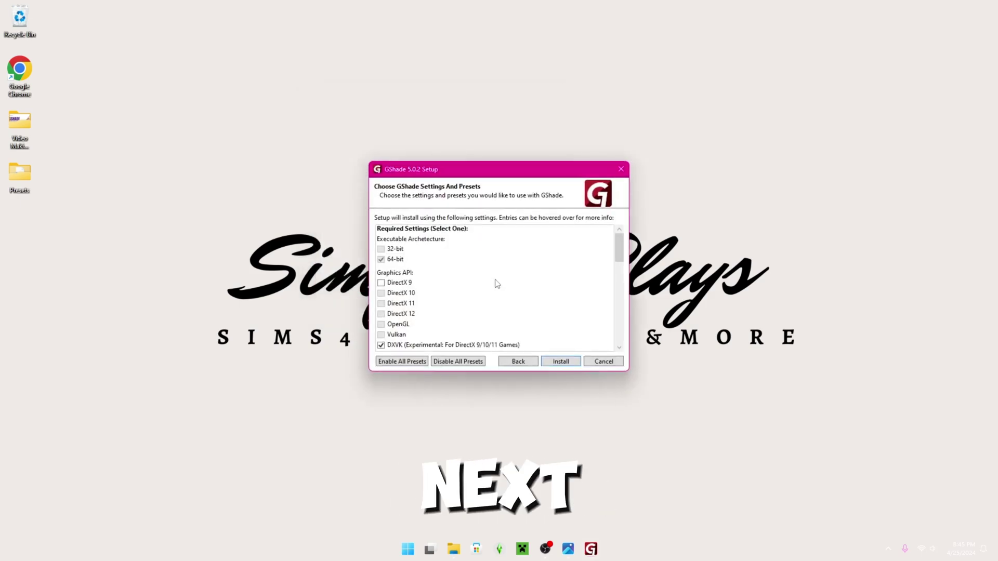
pyautogui.moveTo(481, 171); pyautogui.dragTo(429, 94)
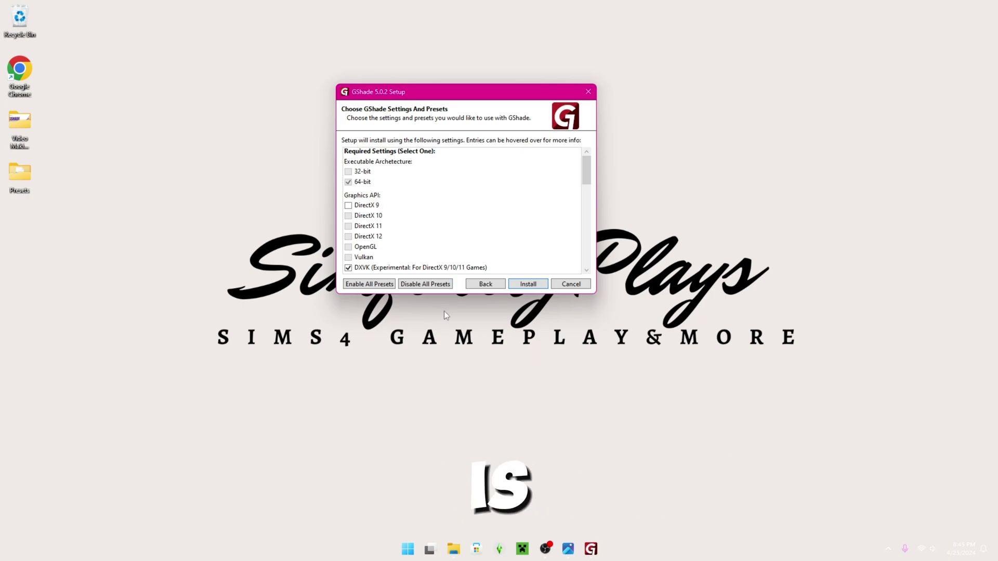
pyautogui.rightClick(410, 554)
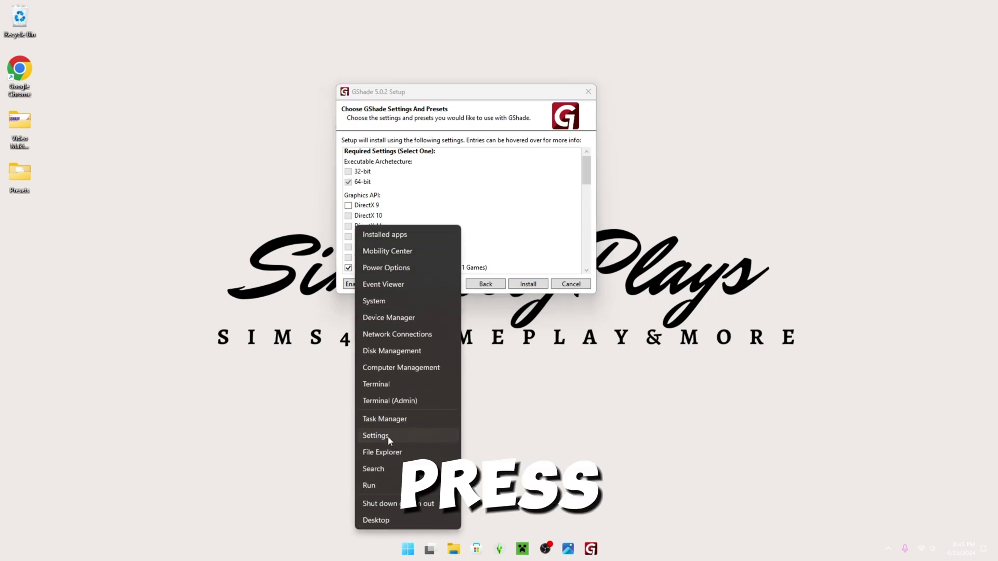
pyautogui.click(388, 436)
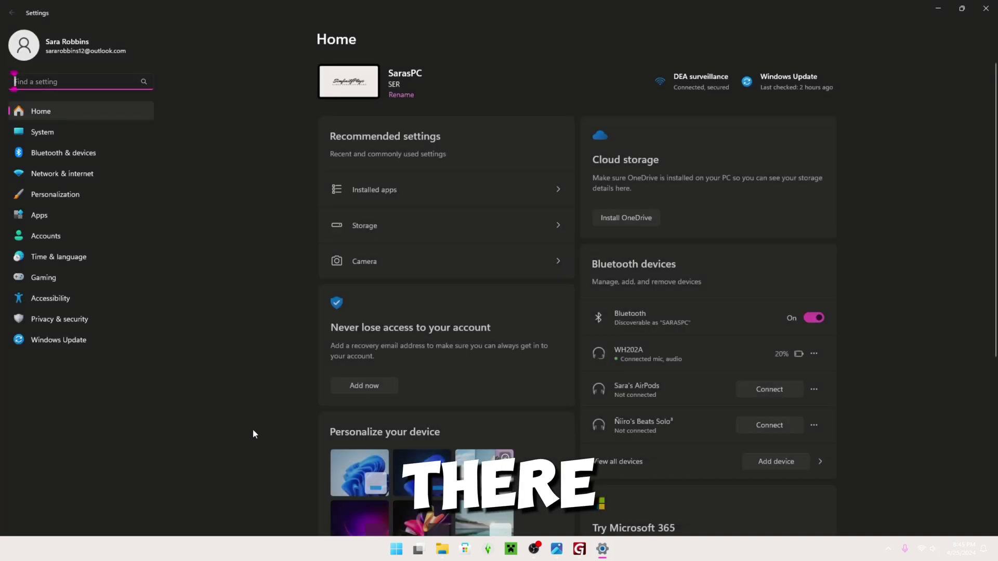
pyautogui.click(57, 132)
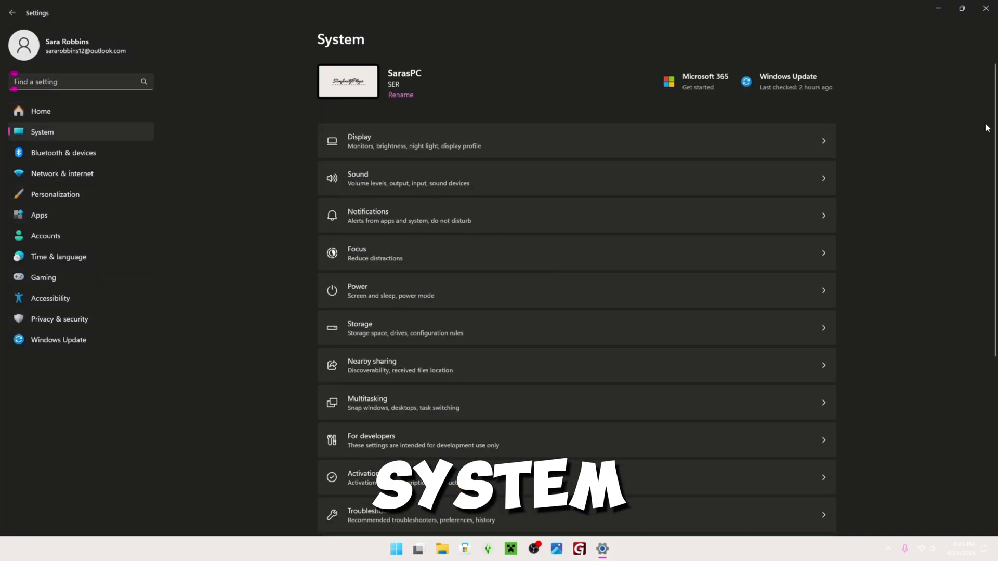
pyautogui.scroll(-5, 679, 287)
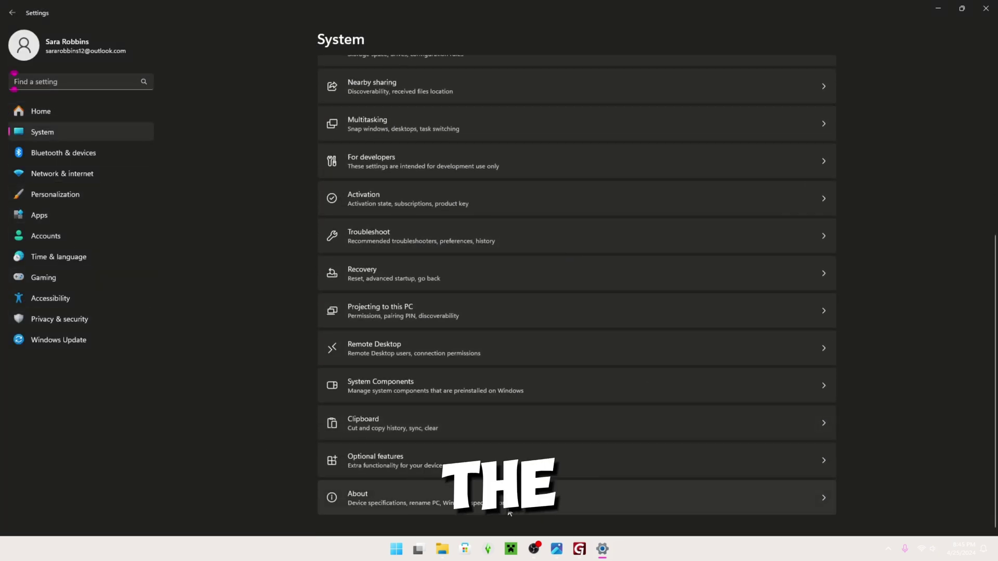
pyautogui.click(537, 514)
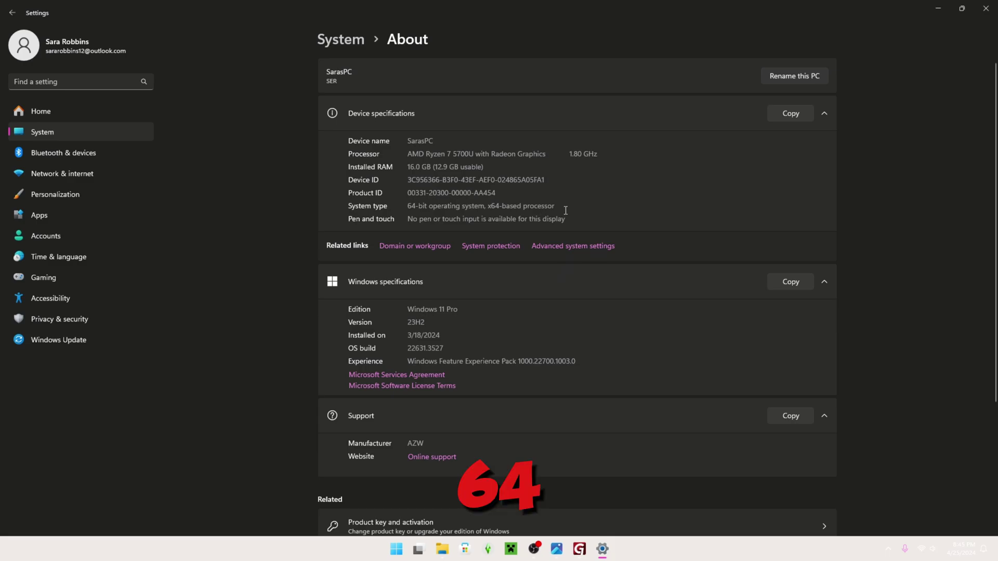
pyautogui.click(977, 6)
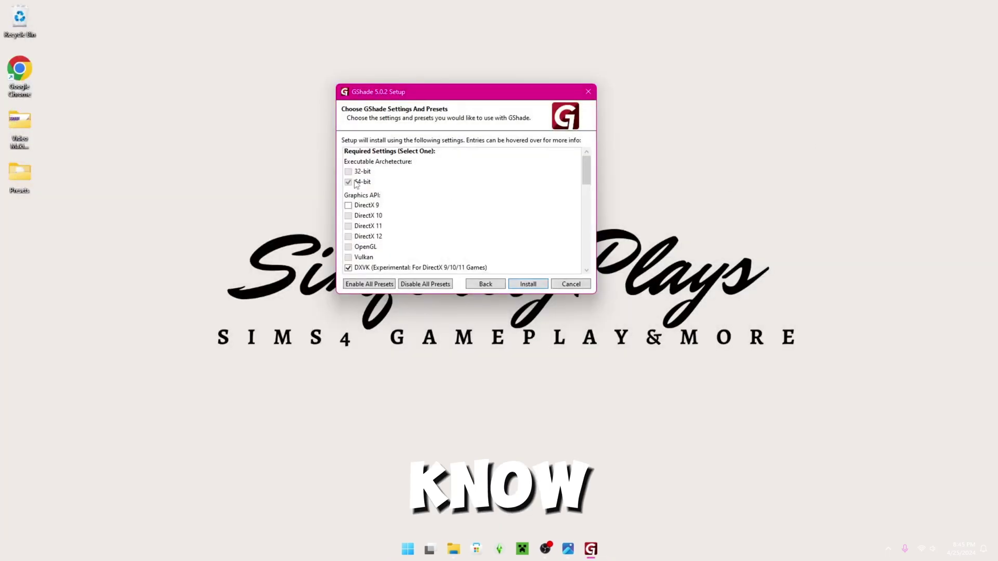
# - Choose DirectX 9 as the graphics API and install GShade until Installation Complete appears
pyautogui.click(371, 205)
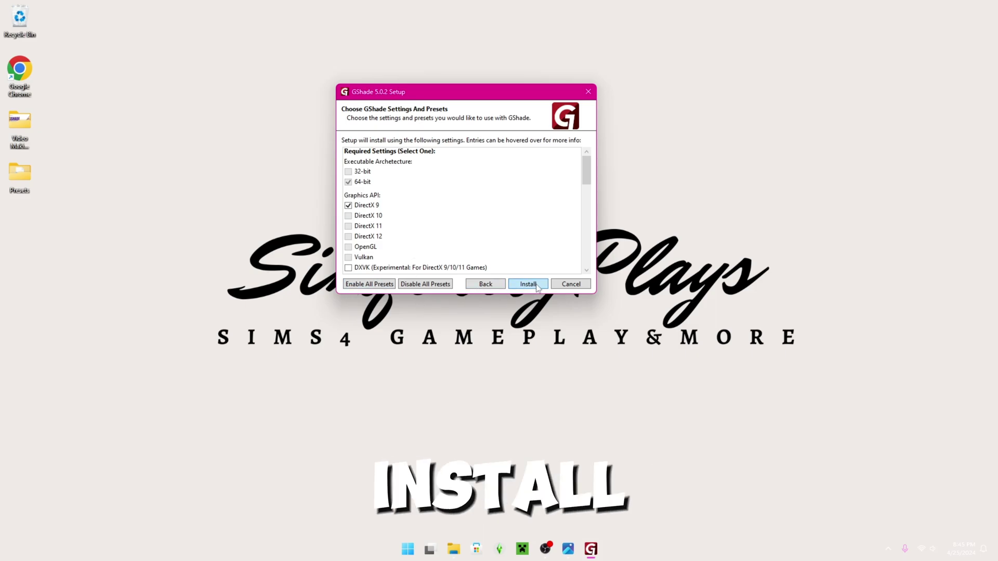
pyautogui.click(528, 284)
pyautogui.moveTo(448, 161); pyautogui.dragTo(439, 56)
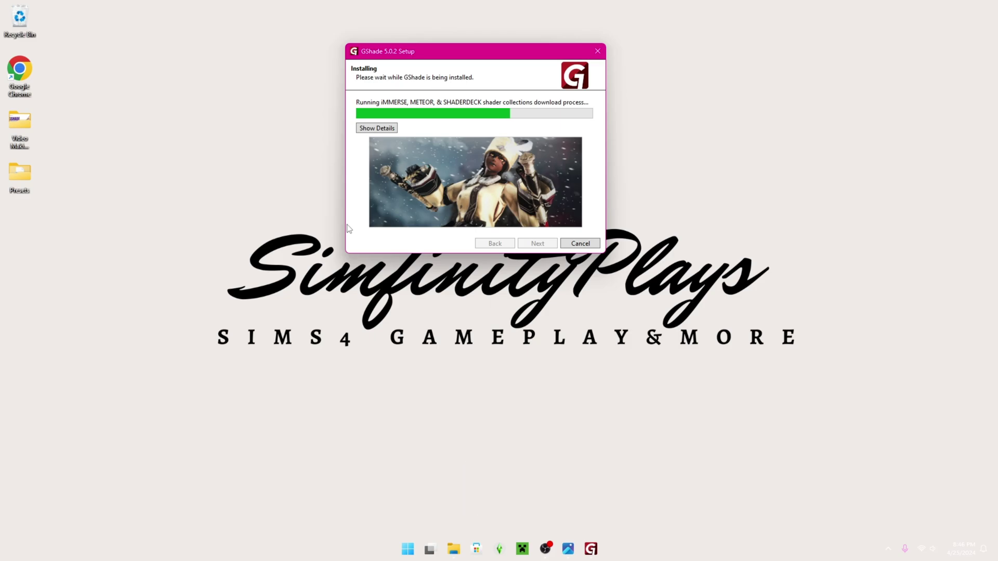
pyautogui.moveTo(480, 57); pyautogui.dragTo(455, 71)
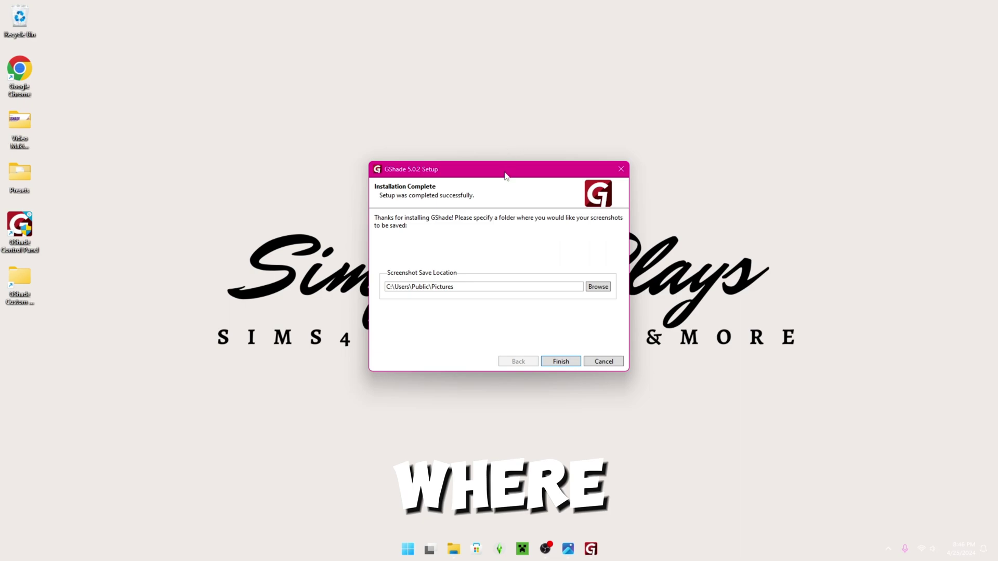
# - Copy the full path of the Video Making Things\Ghsade Screenshots folder from Explorer
pyautogui.moveTo(503, 168); pyautogui.dragTo(492, 84)
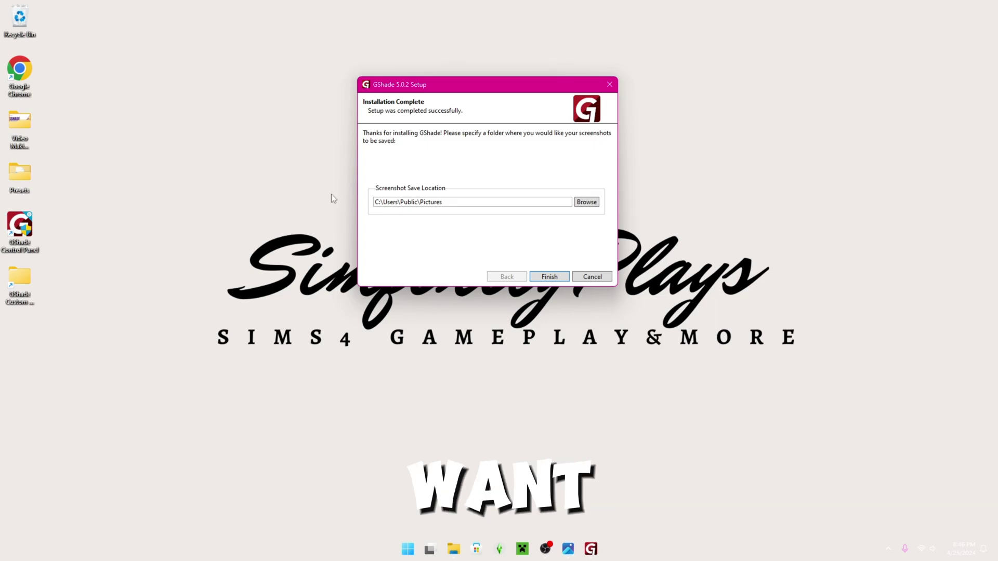
pyautogui.doubleClick(22, 136)
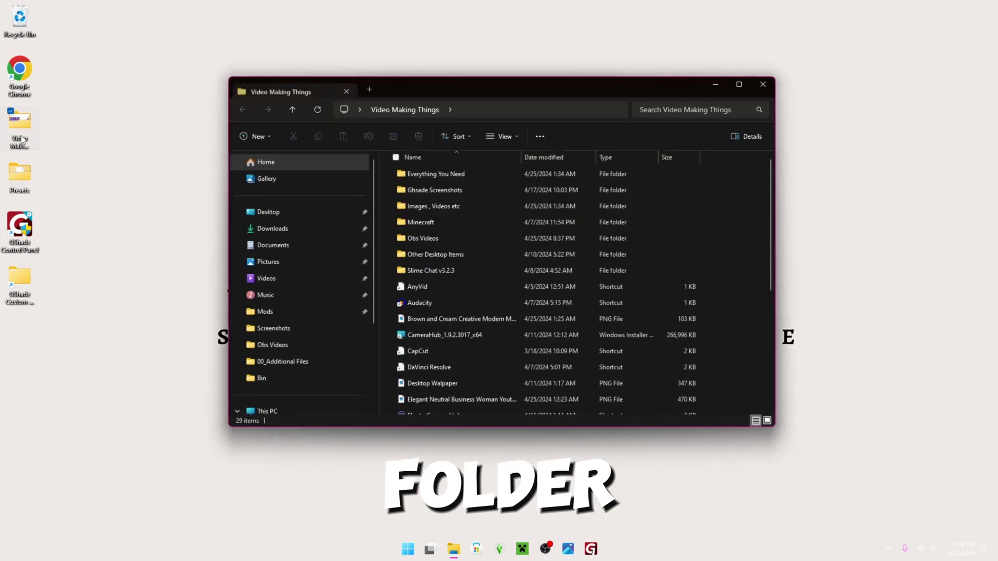
pyautogui.doubleClick(453, 190)
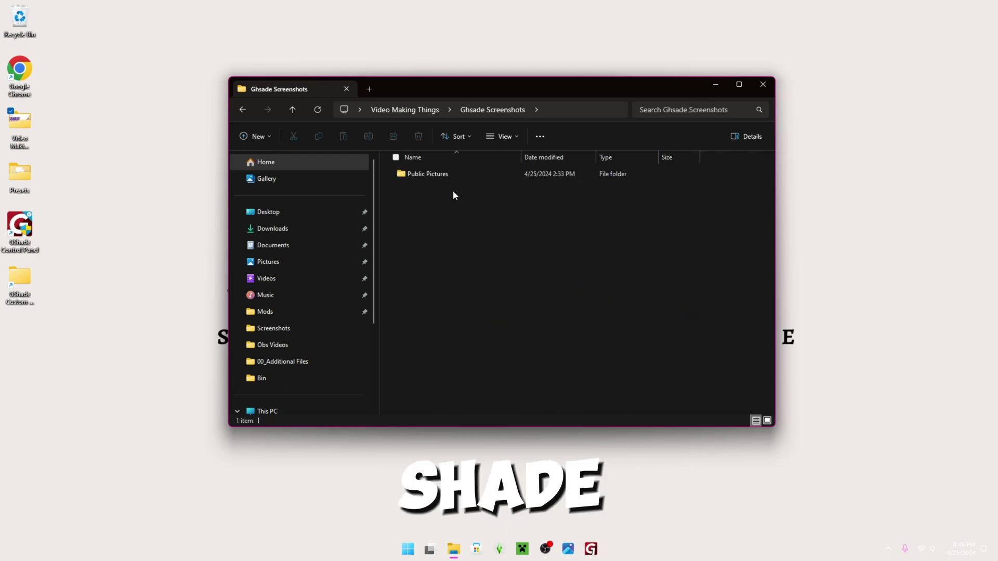
pyautogui.click(555, 110)
pyautogui.click(500, 332)
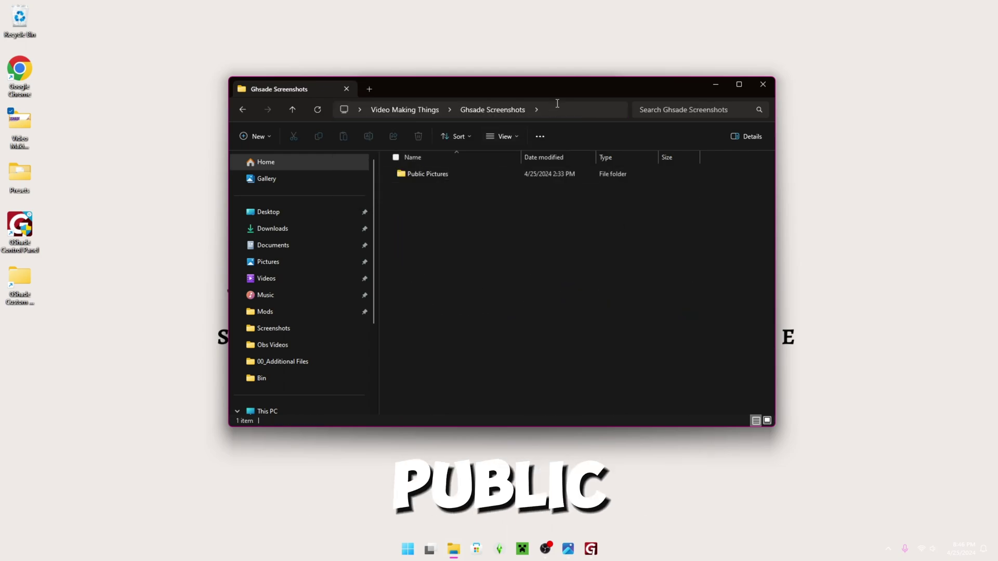
pyautogui.click(461, 110)
pyautogui.rightClick(461, 110)
pyautogui.click(535, 141)
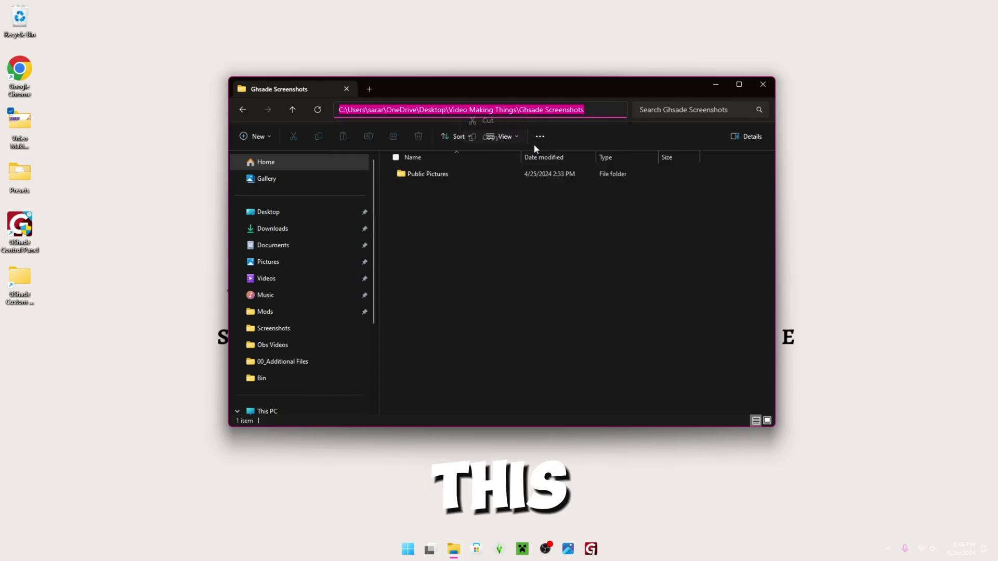
# - Paste that path as the Screenshot Save Location, finish, and decline the Quick Reference
pyautogui.click(753, 84)
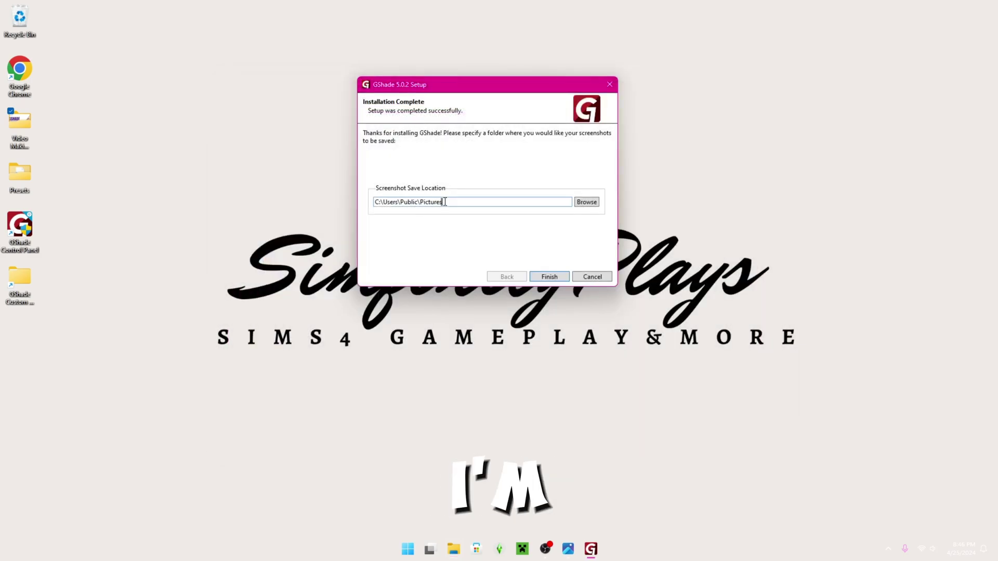
pyautogui.moveTo(414, 214); pyautogui.dragTo(363, 219)
pyautogui.press('BackSpace')
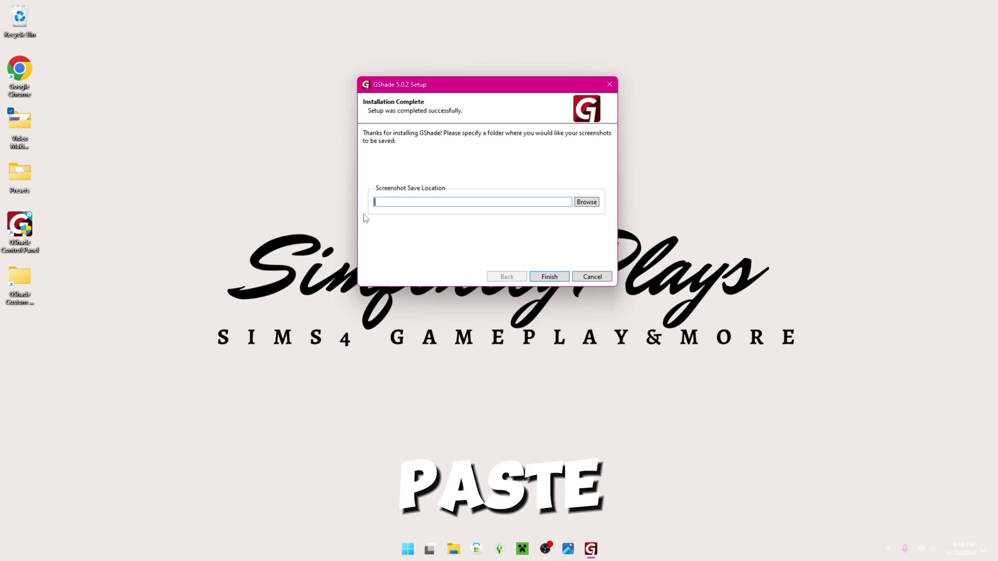
pyautogui.hotkey('ctrl', 'v')
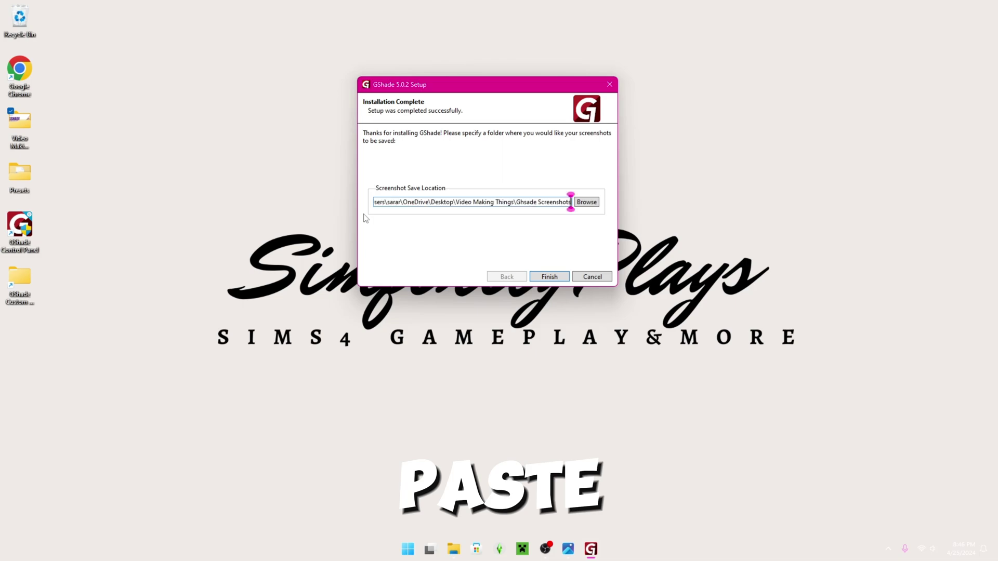
pyautogui.click(552, 278)
pyautogui.moveTo(502, 248); pyautogui.dragTo(437, 221)
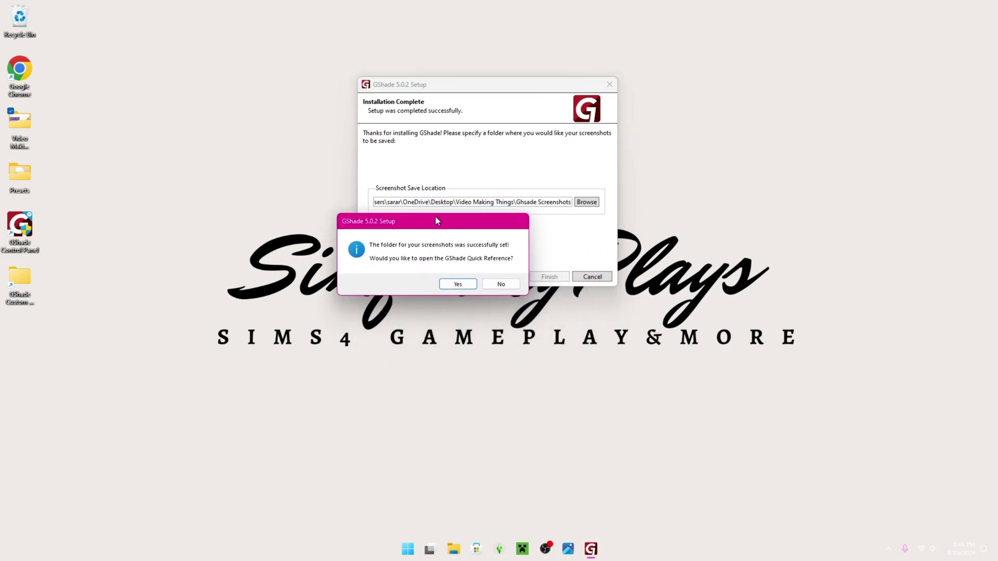
pyautogui.click(498, 285)
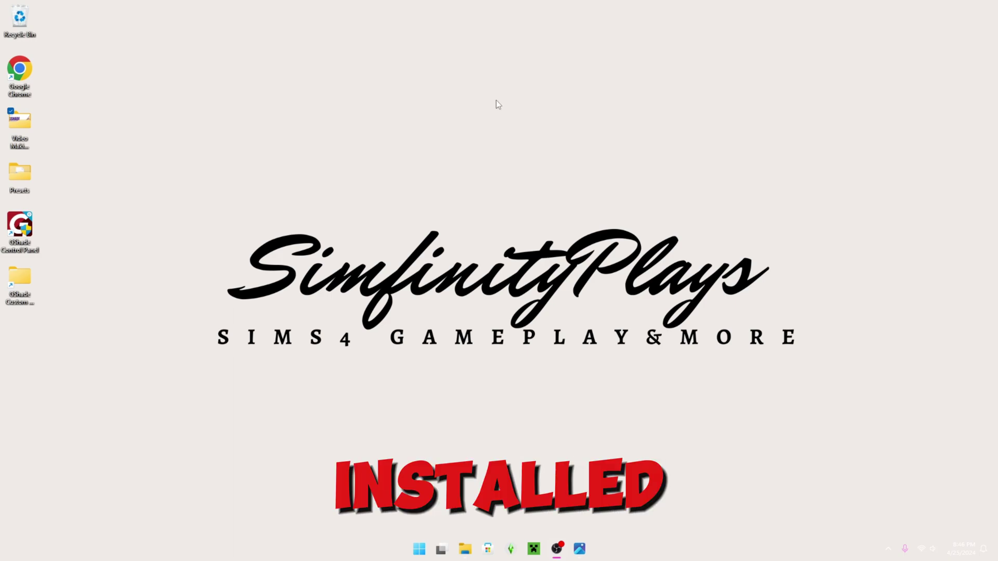
# - Move the GShade Control Panel shortcut and Custom Shaders & Textures folder to the desktop centre
pyautogui.moveTo(26, 232); pyautogui.dragTo(337, 172)
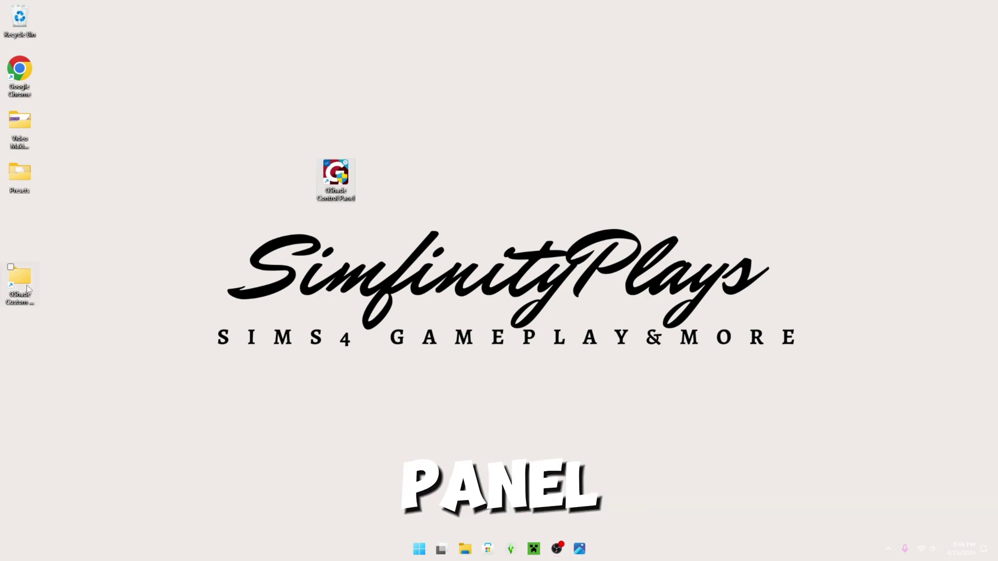
pyautogui.moveTo(27, 289); pyautogui.dragTo(383, 185)
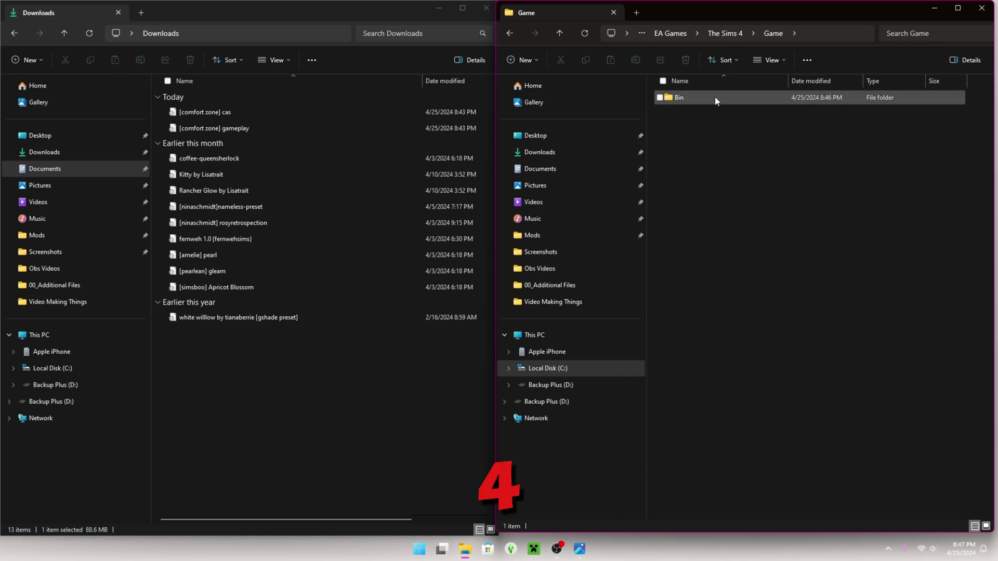
# - Open The Sims 4 Bin folder and delete the ReShade2 and ReShadePreset files
pyautogui.click(702, 102)
pyautogui.doubleClick(702, 102)
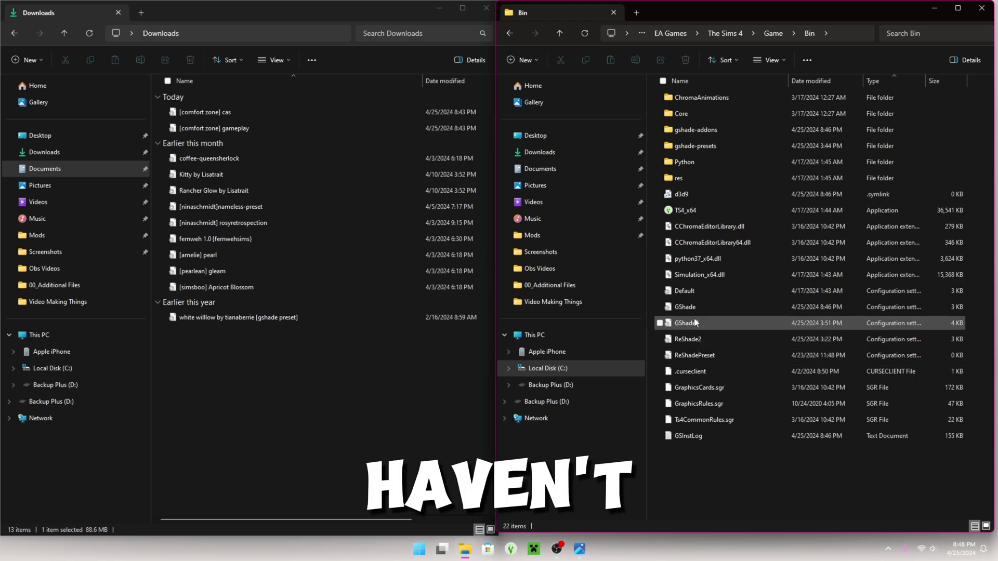
pyautogui.click(658, 339)
pyautogui.click(658, 355)
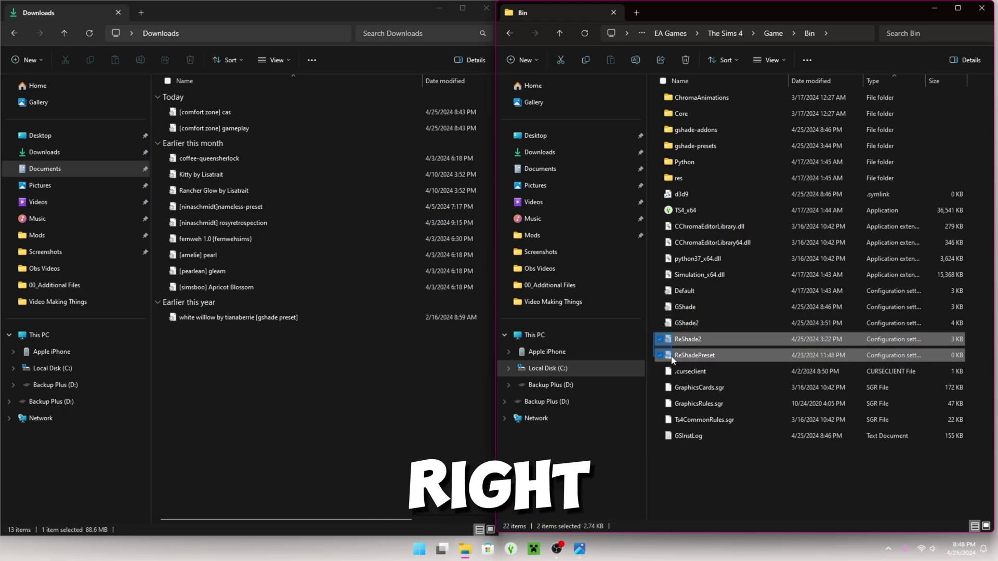
pyautogui.click(686, 60)
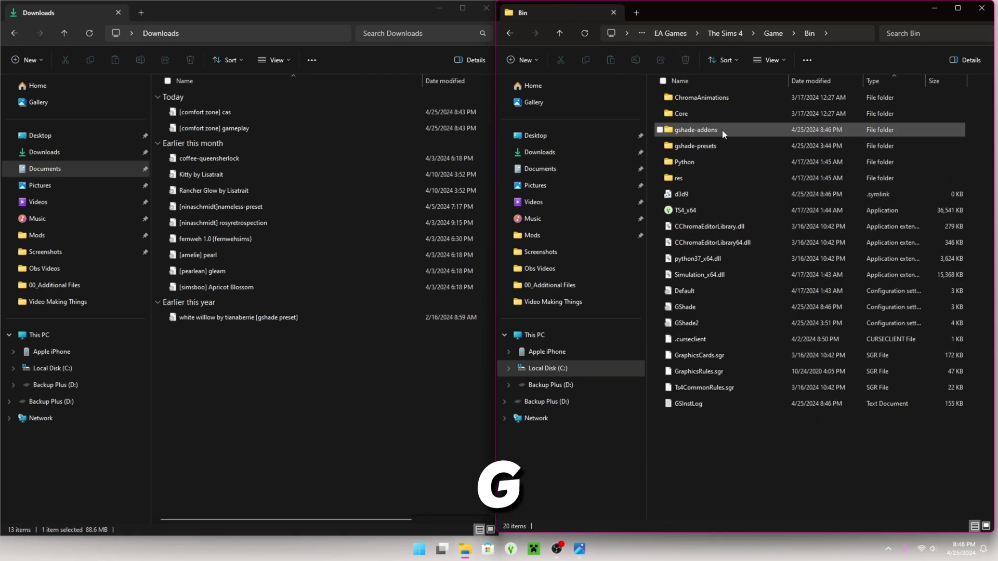
pyautogui.moveTo(721, 151)
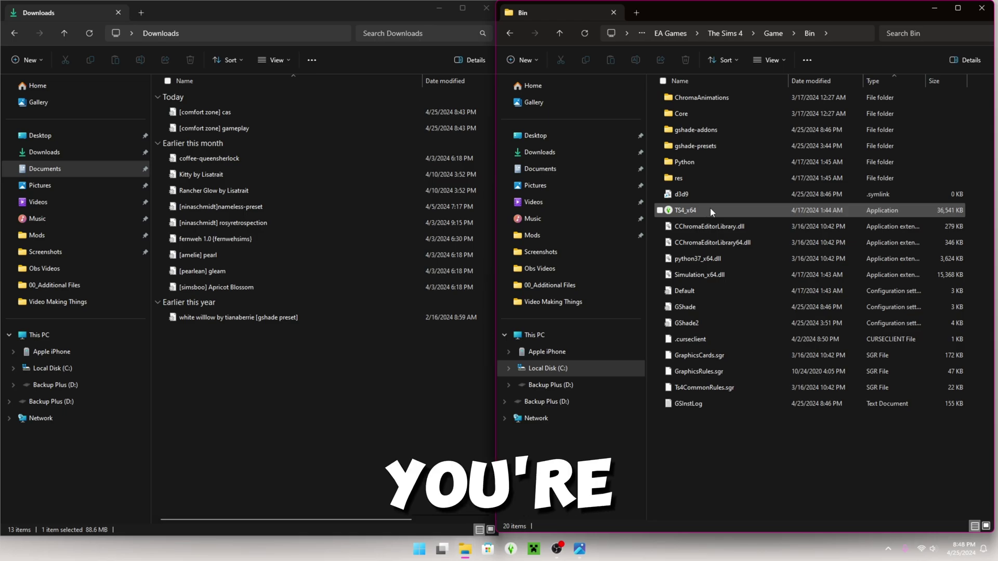
# - Open the Custom folder inside gshade-presets
pyautogui.doubleClick(709, 147)
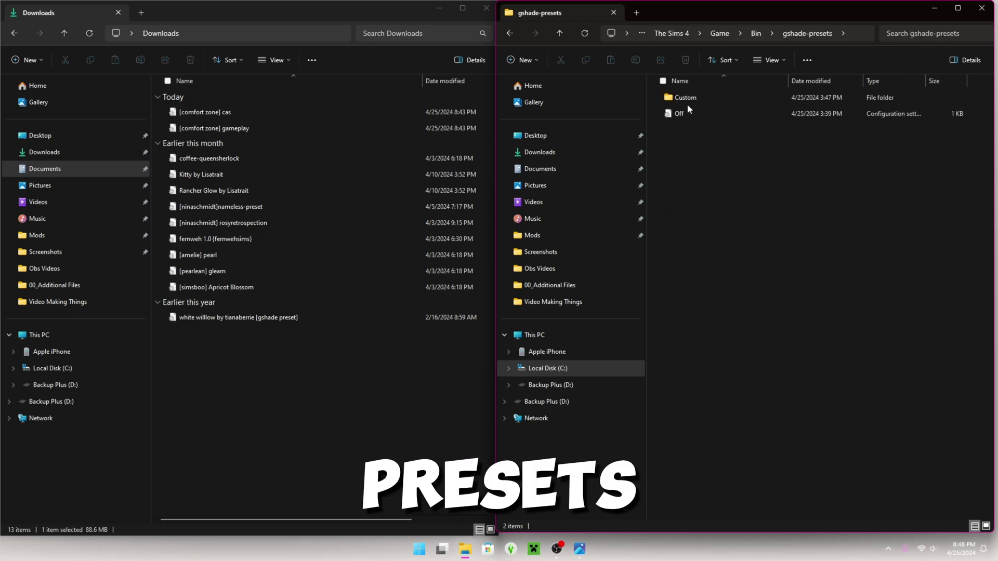
pyautogui.click(687, 101)
pyautogui.doubleClick(688, 99)
pyautogui.scroll(-5, 723, 223)
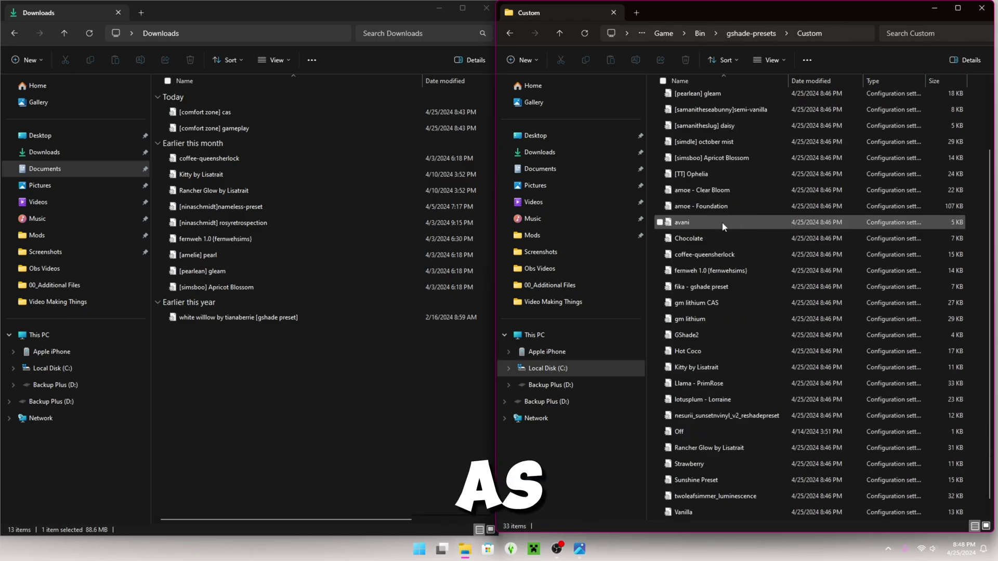
pyautogui.scroll(3, 752, 495)
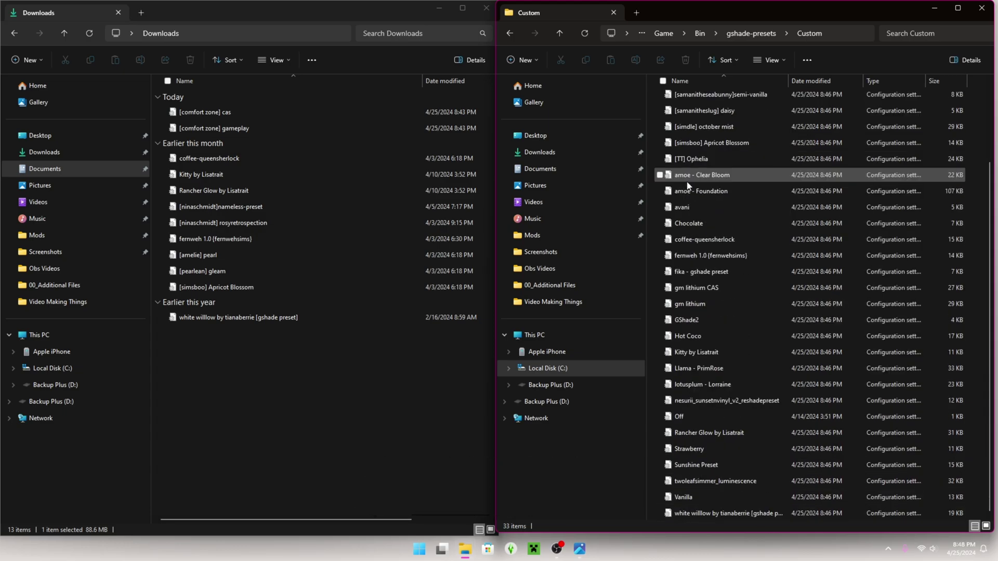
# - Delete the 33 old presets and move the 12 downloaded presets into Custom
pyautogui.click(662, 81)
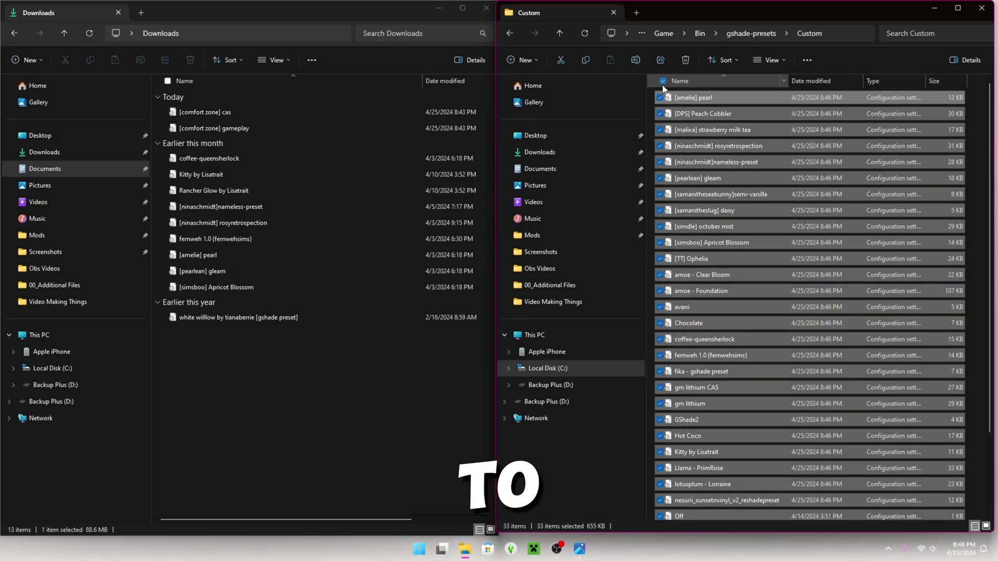
pyautogui.click(685, 60)
pyautogui.moveTo(222, 429); pyautogui.dragTo(735, 157)
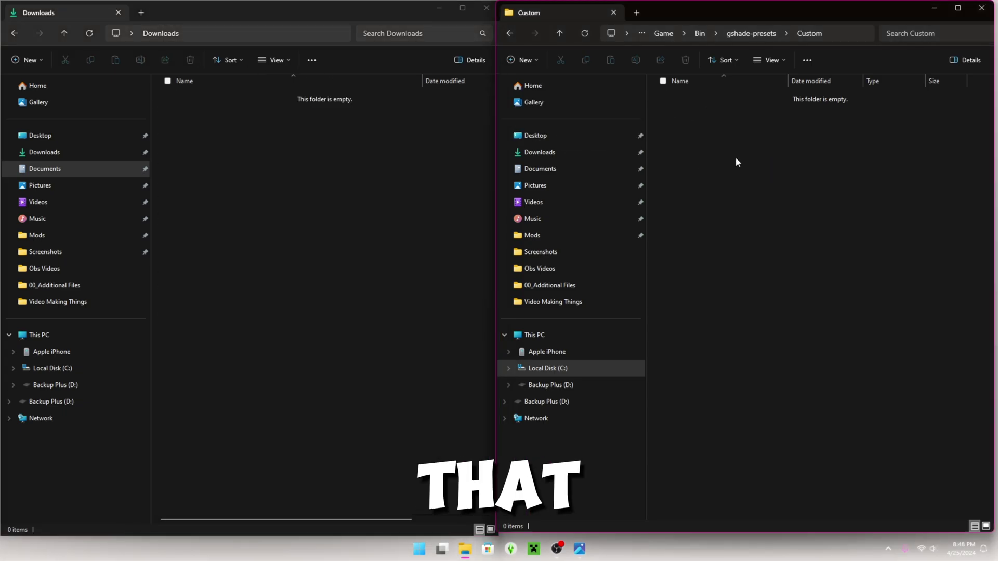
pyautogui.click(741, 393)
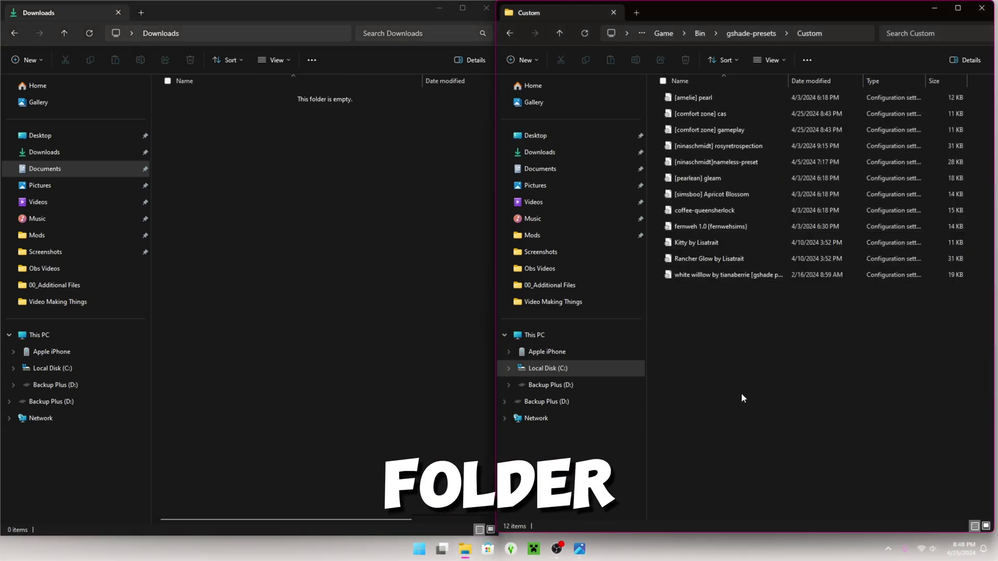
# - Go back up from Custom to the gshade-presets folder
pyautogui.click(737, 35)
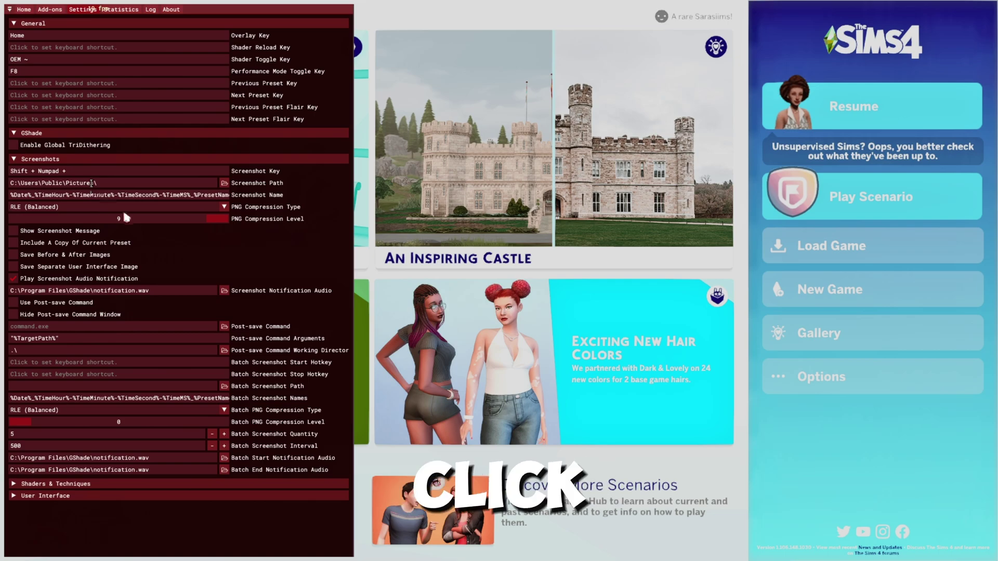
# - Open the screenshot folder browser and cancel it, keeping C:\Users\Public\Pictures\
pyautogui.click(224, 184)
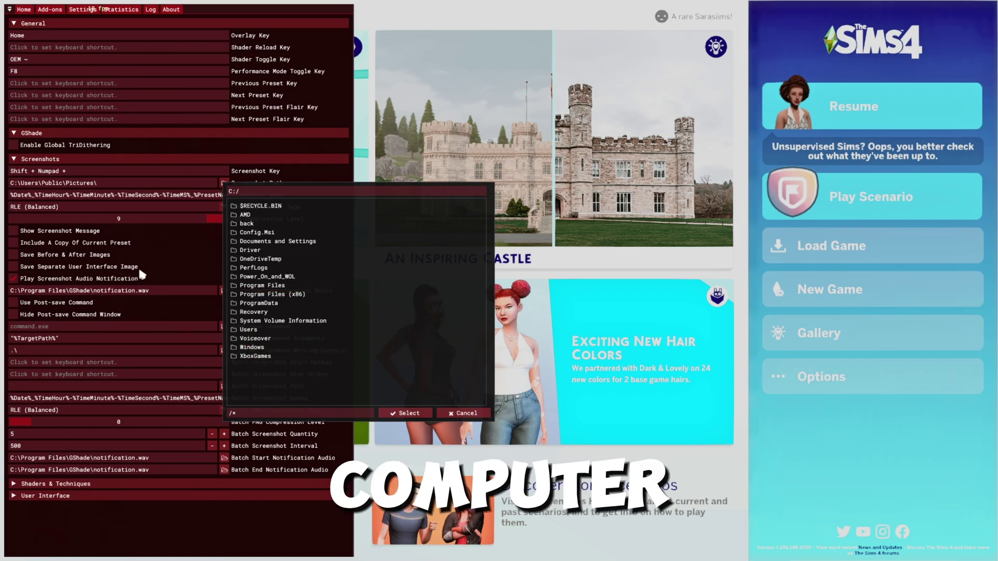
pyautogui.click(295, 169)
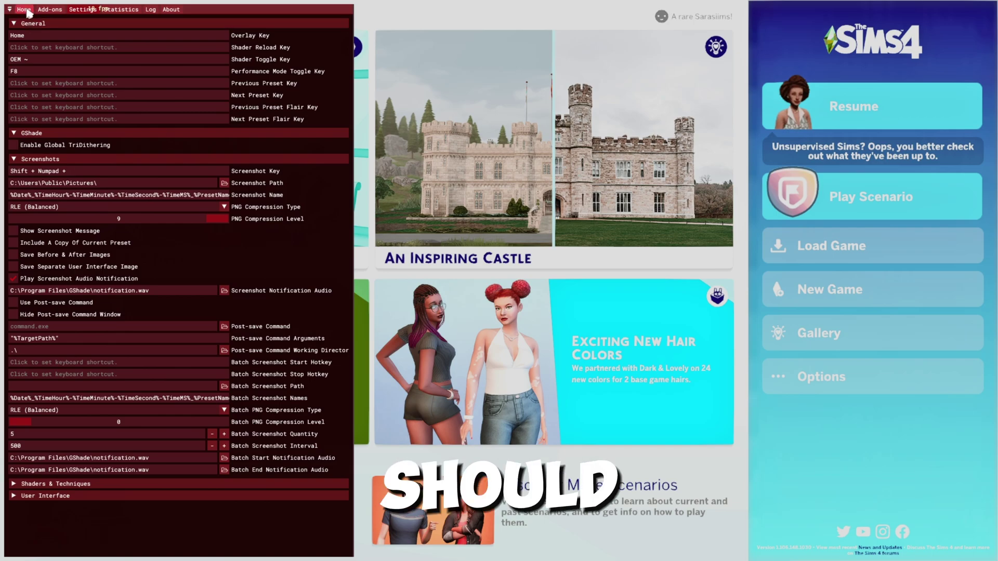
# - Return to the overlay home page and load the [comfort zone] gameplay.ini preset
pyautogui.click(26, 10)
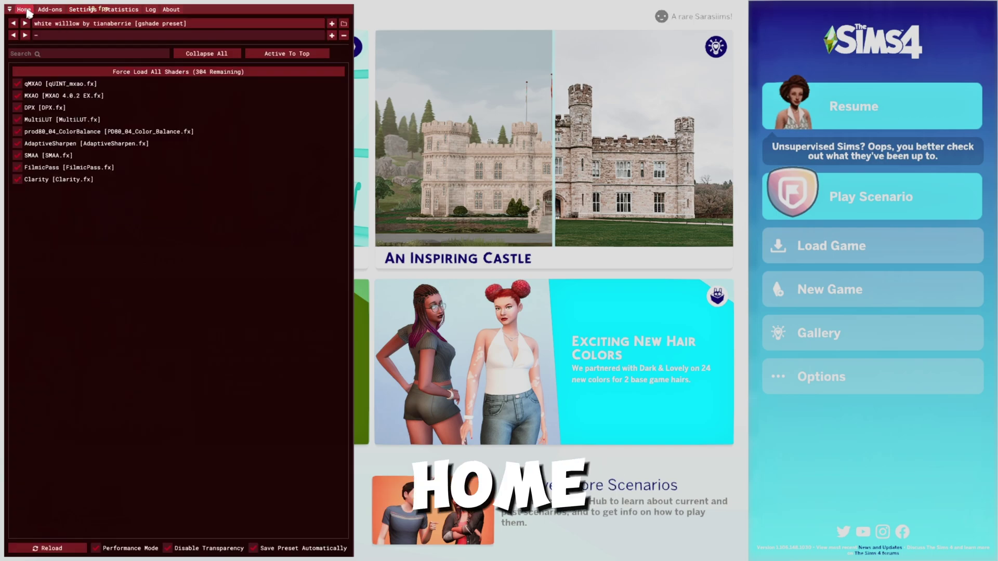
pyautogui.click(122, 23)
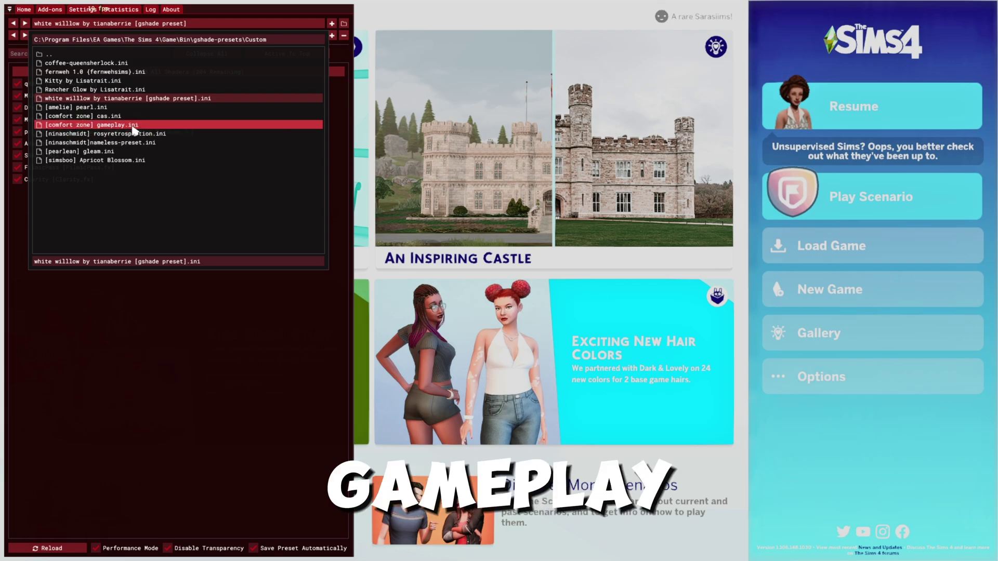
pyautogui.click(133, 126)
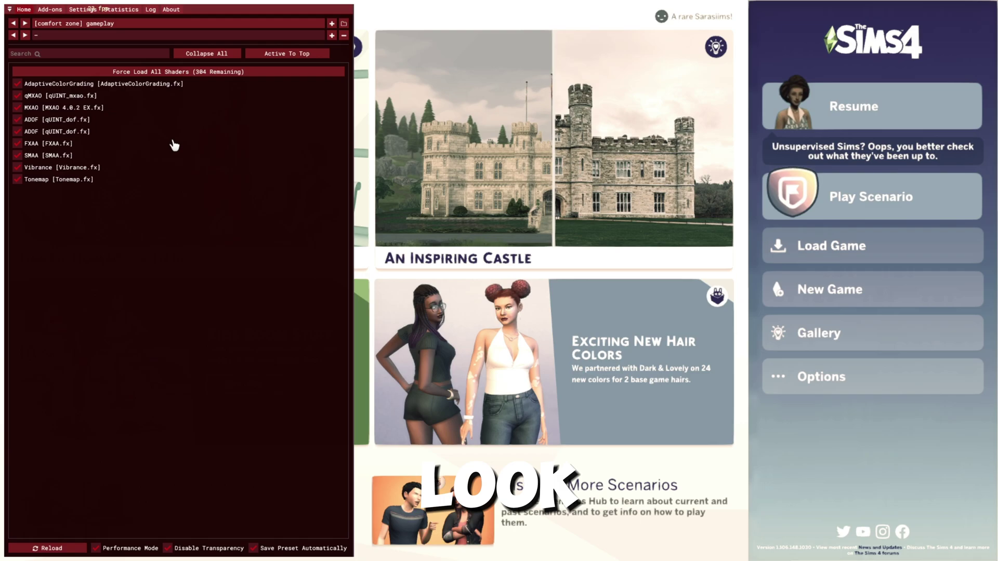
# - Hide the overlay with Home and toggle the shaders with Scroll Lock to compare
pyautogui.press('Home')
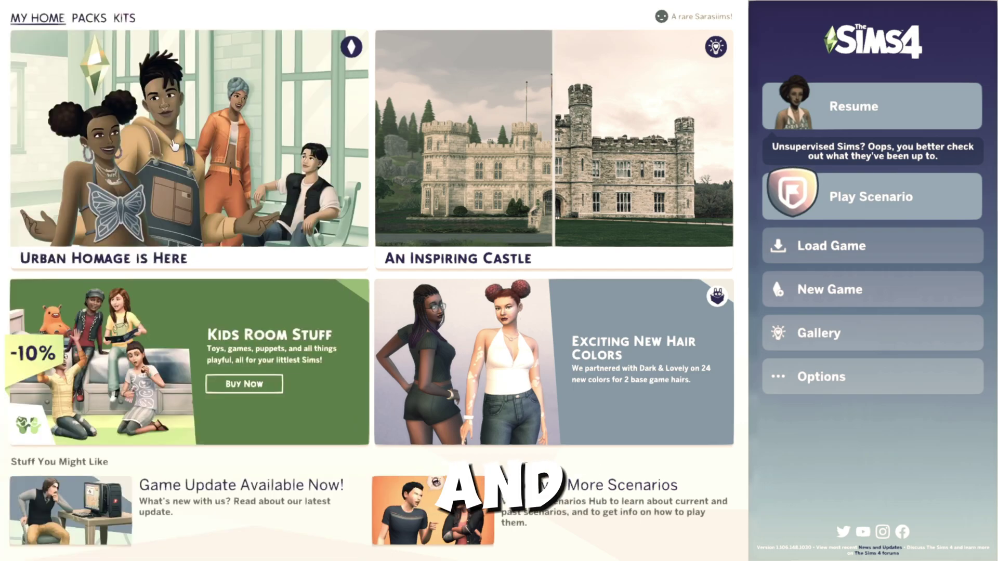
pyautogui.press('Scroll_Lock')
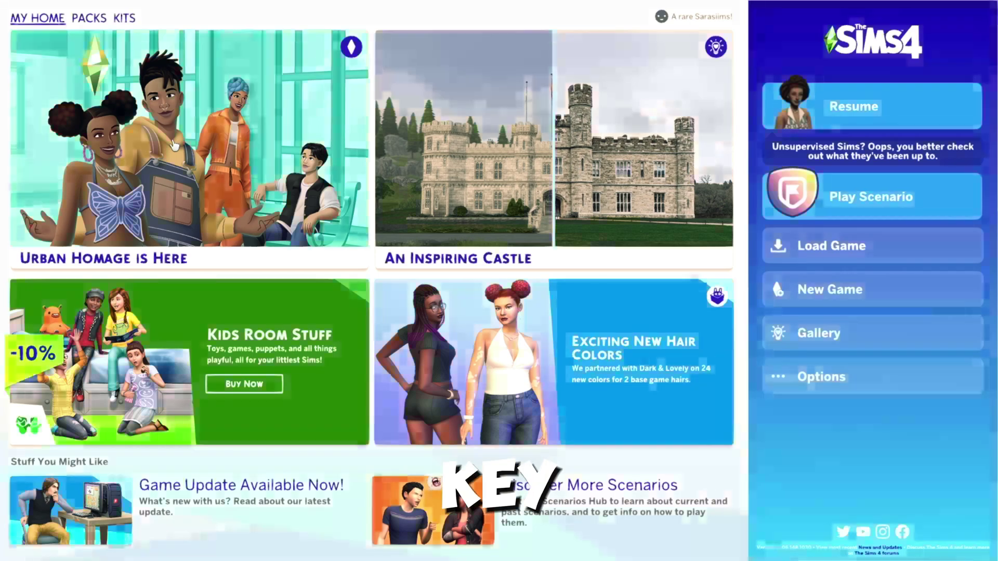
pyautogui.press('Scroll_Lock')
pyautogui.press('Scroll_Lock')
pyautogui.press('Scroll_Lock')
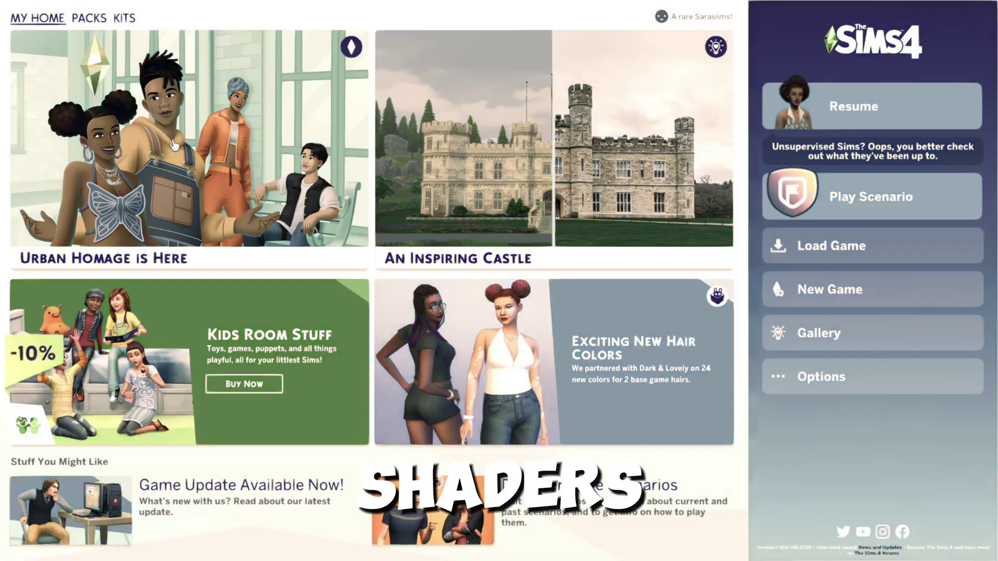
pyautogui.press('Scroll_Lock')
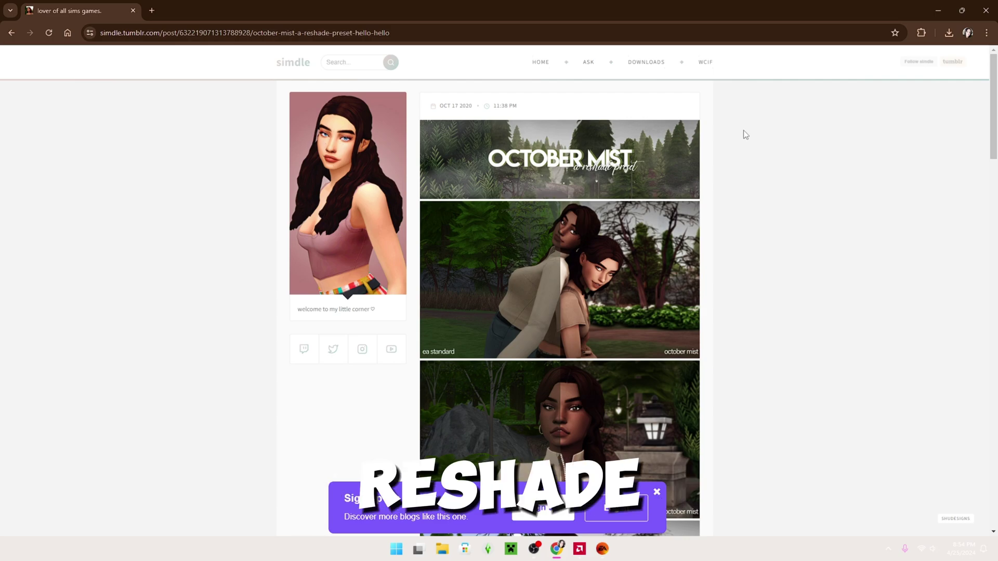
# - Download 'october mist by simdle.rar' from the preset's SimFileShare page
pyautogui.scroll(-2, 645, 188)
pyautogui.scroll(-12, 645, 188)
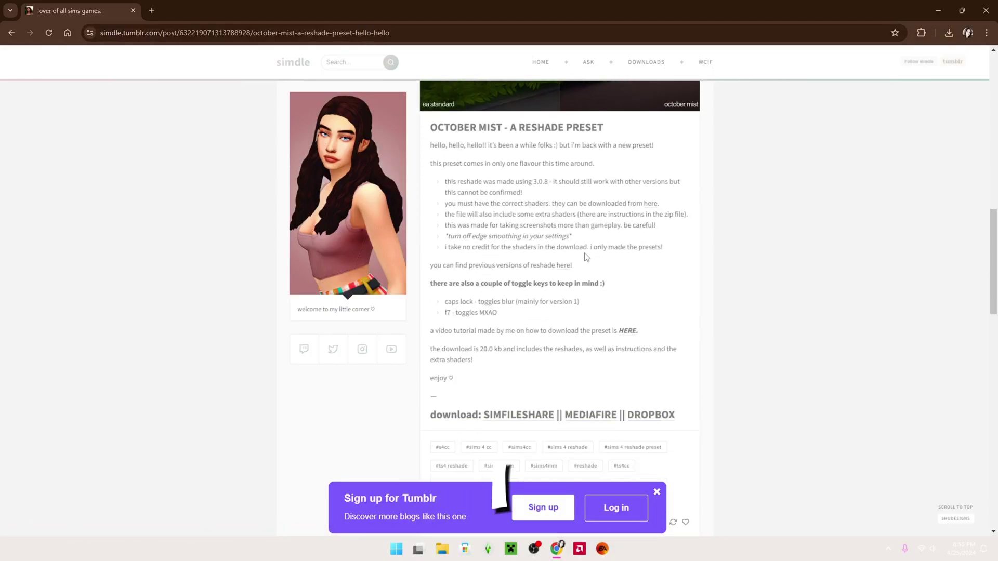
pyautogui.scroll(-2, 586, 257)
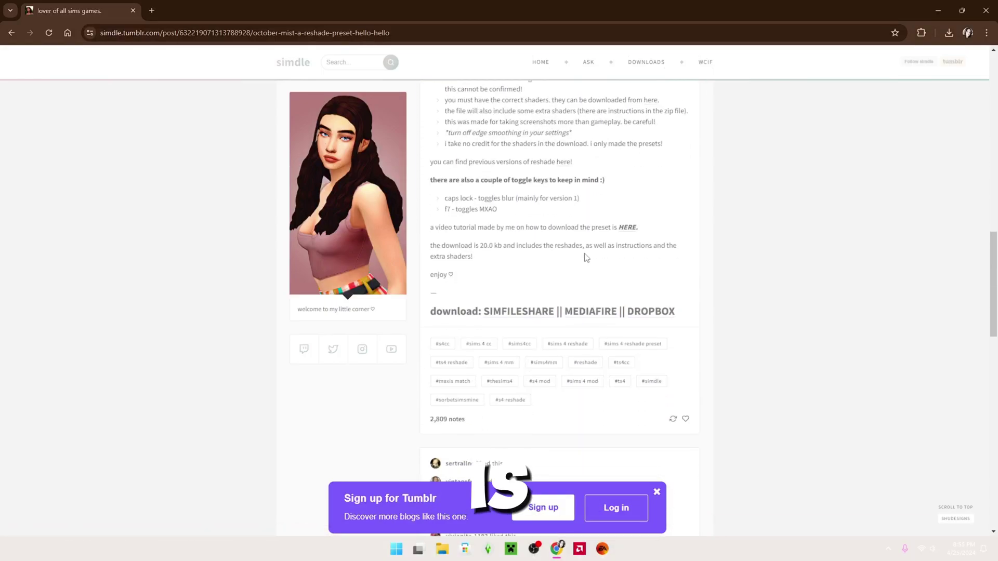
pyautogui.click(514, 312)
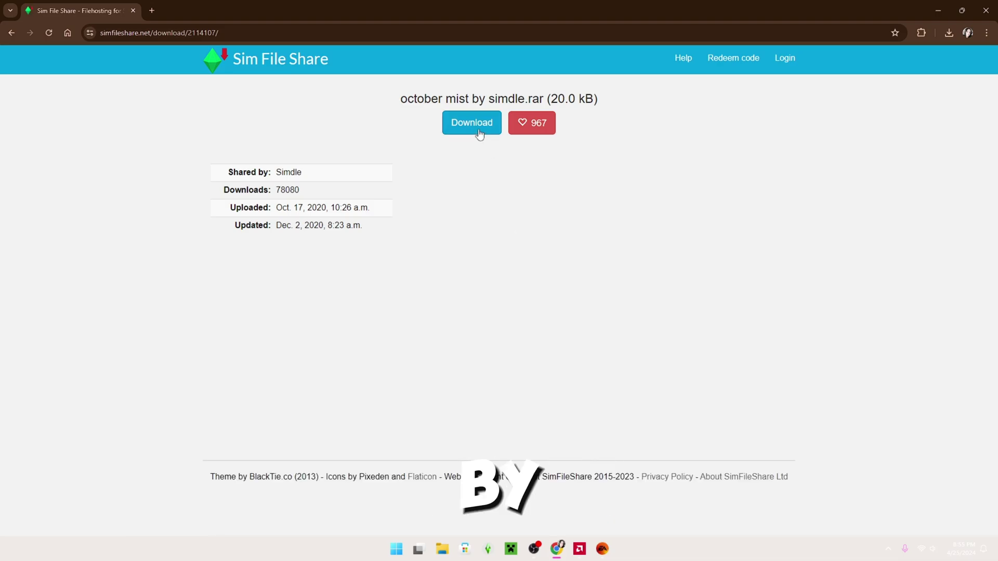
pyautogui.click(479, 134)
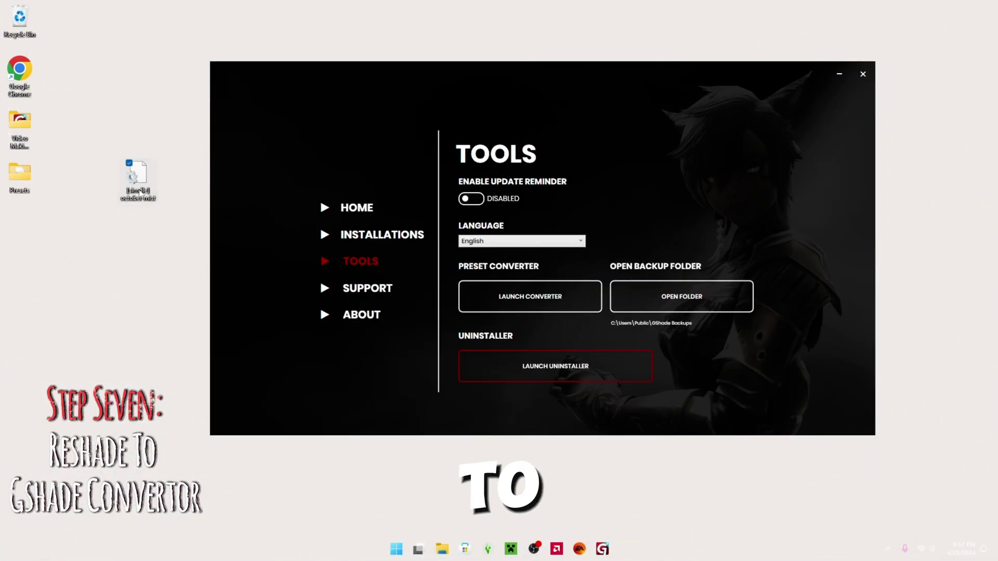
# - Move the October Mist preset file into the gshade-presets > Custom folder
pyautogui.moveTo(135, 191); pyautogui.dragTo(136, 243)
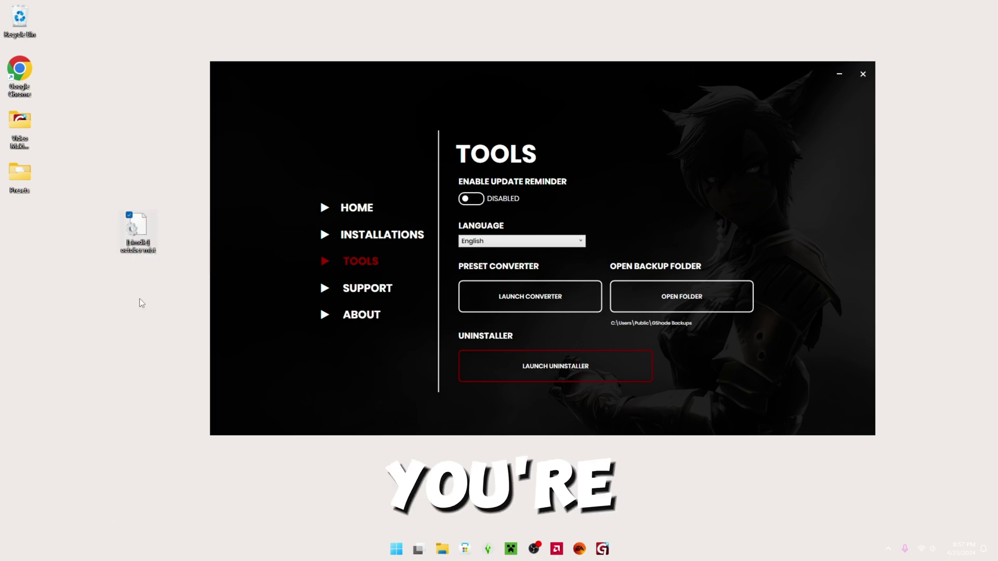
pyautogui.moveTo(503, 102); pyautogui.dragTo(483, 111)
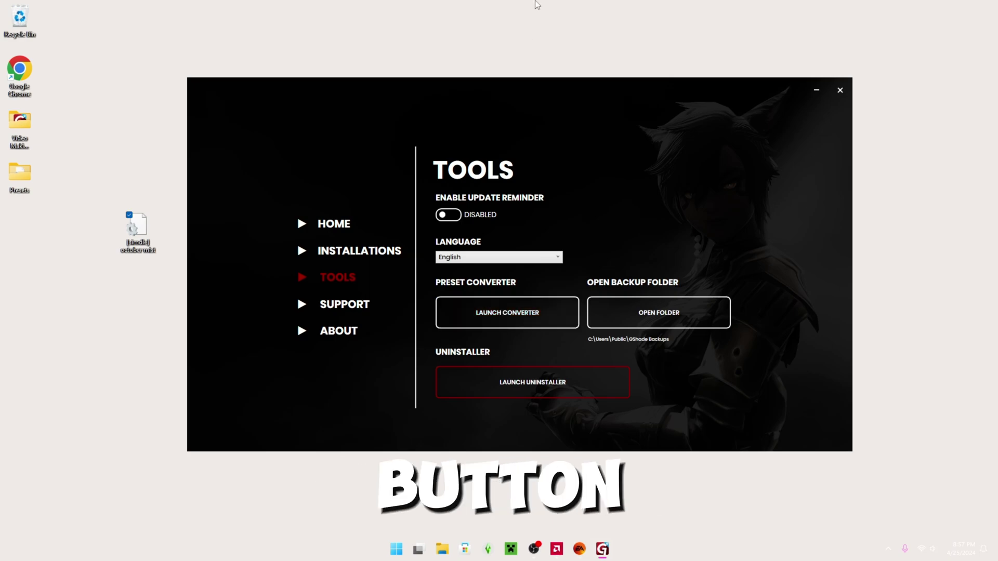
pyautogui.moveTo(130, 228); pyautogui.dragTo(141, 105)
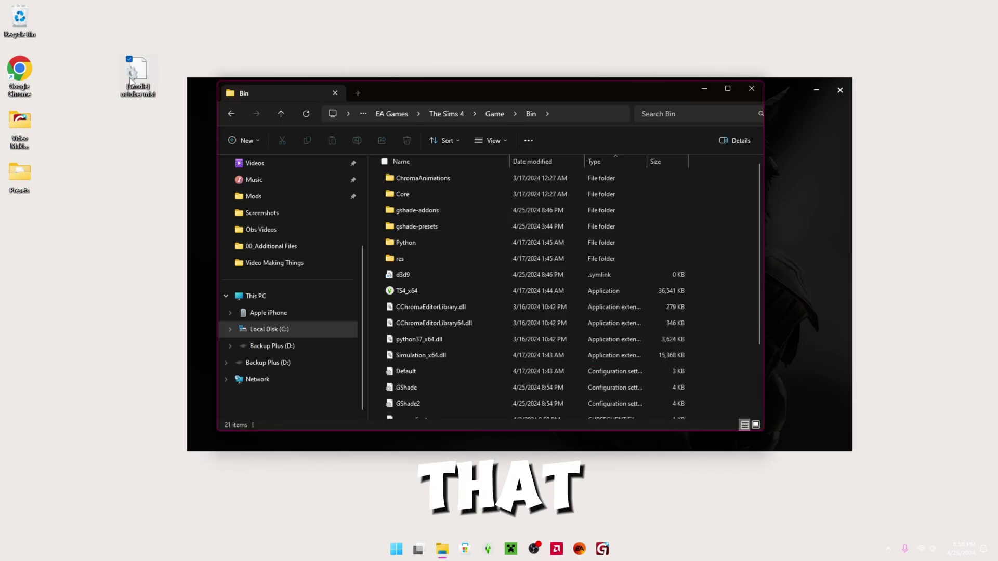
pyautogui.moveTo(137, 75); pyautogui.dragTo(457, 226)
pyautogui.doubleClick(457, 226)
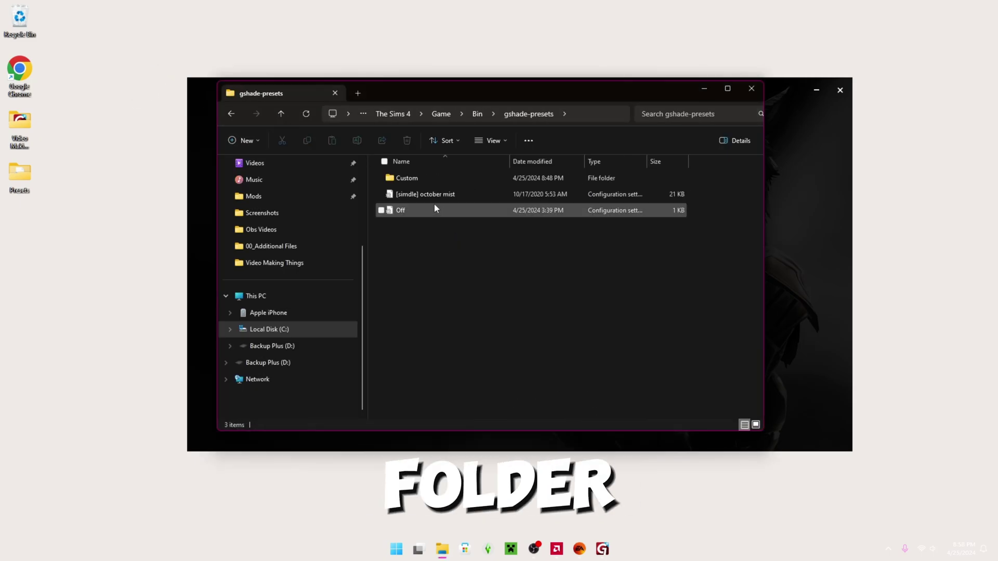
pyautogui.moveTo(434, 195); pyautogui.dragTo(460, 180)
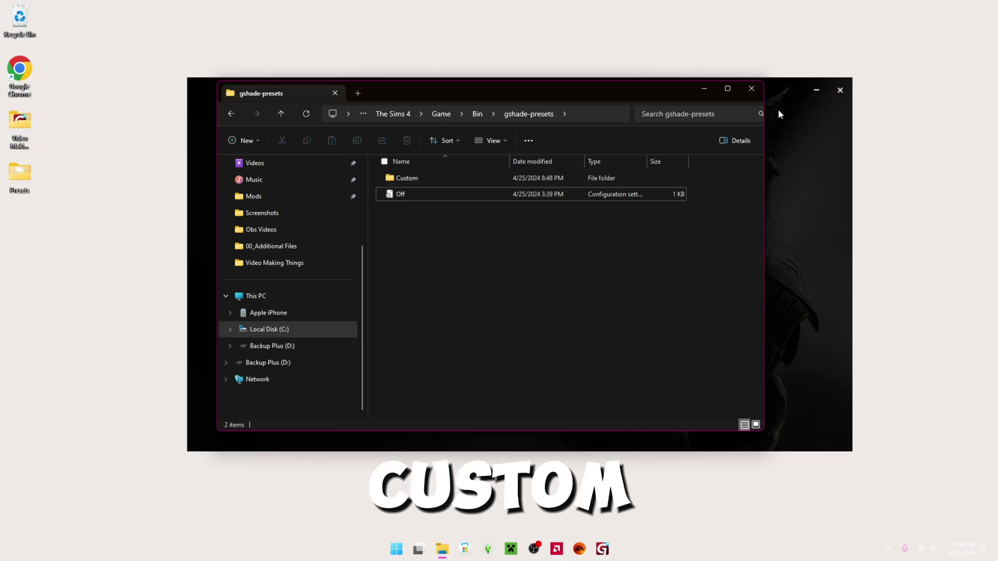
pyautogui.click(752, 88)
# - Convert the ReShade preset for GShade until conversion completes, then close the GShade Control Panel
pyautogui.click(505, 319)
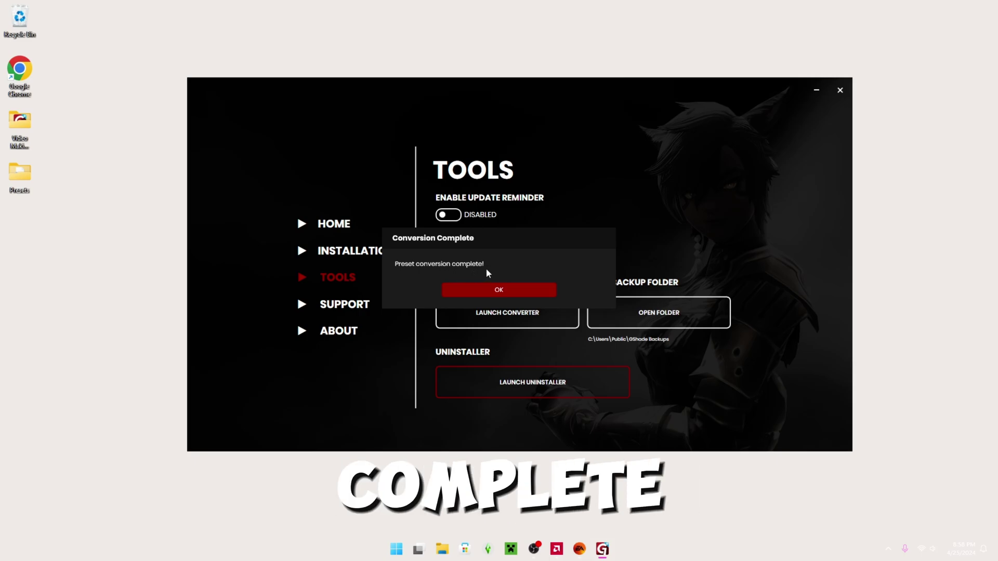
pyautogui.click(496, 290)
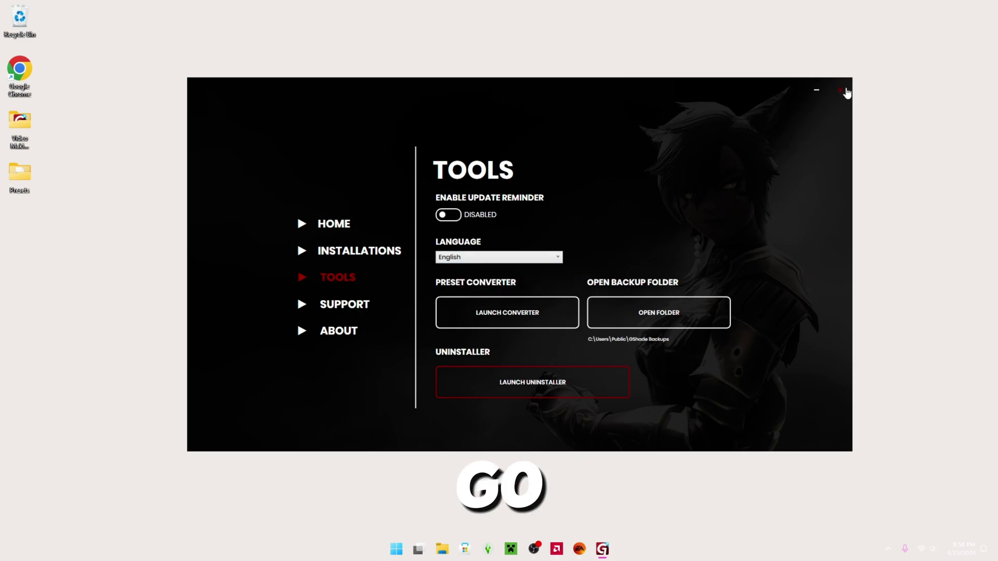
pyautogui.click(845, 90)
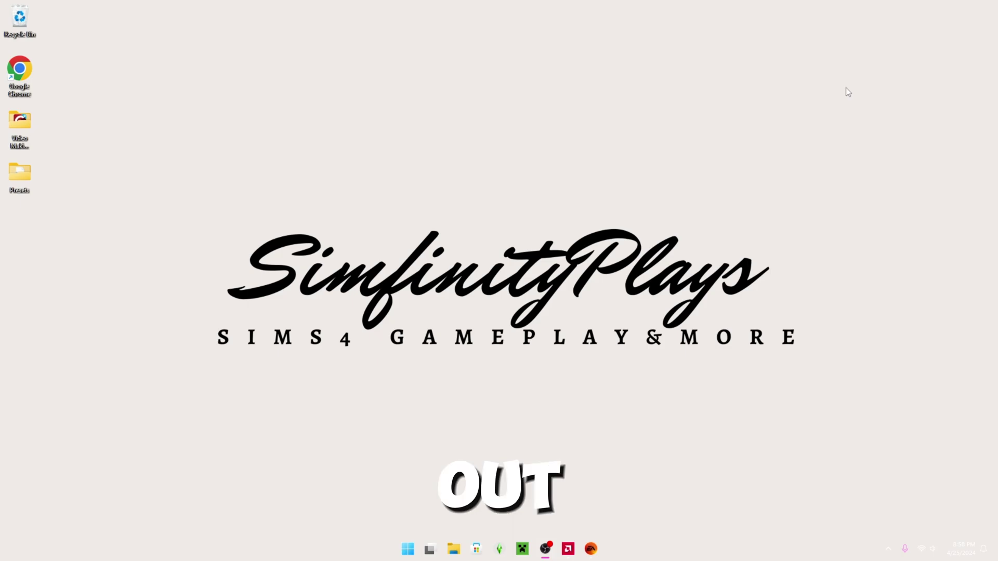